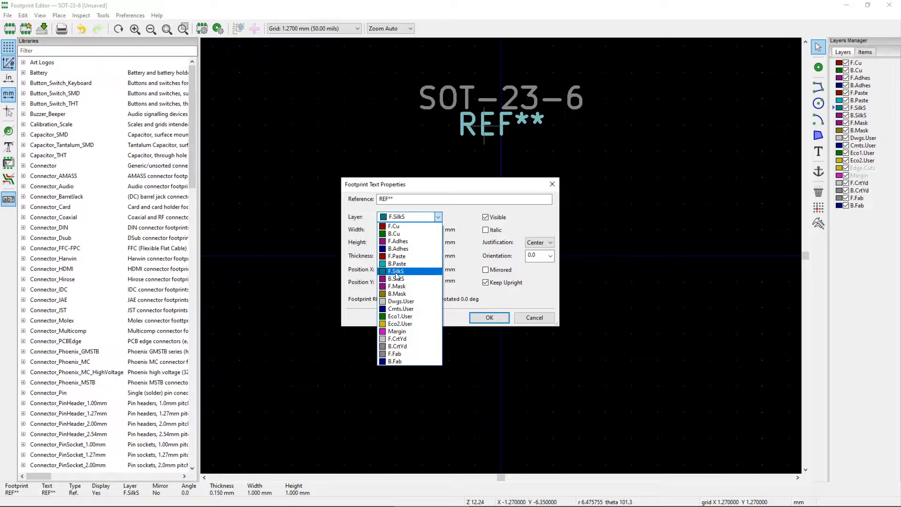
- Change the footprint's reference text from REF** to DW01-P, keeping it on F.SilkS
click(408, 271)
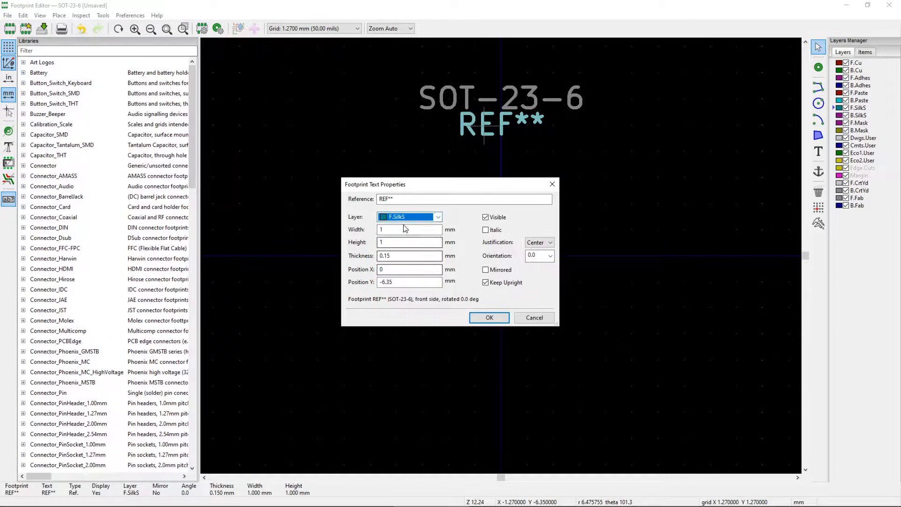
click(397, 201)
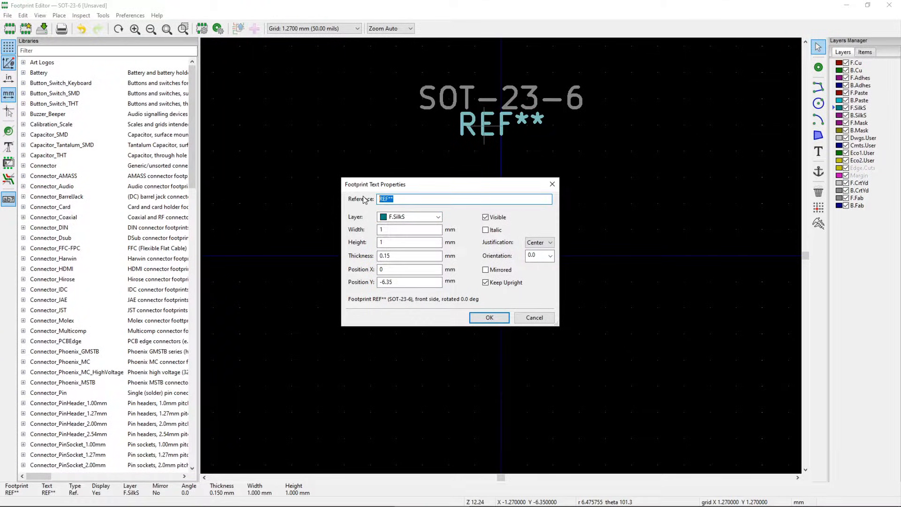
text(DW01-P)
click(489, 317)
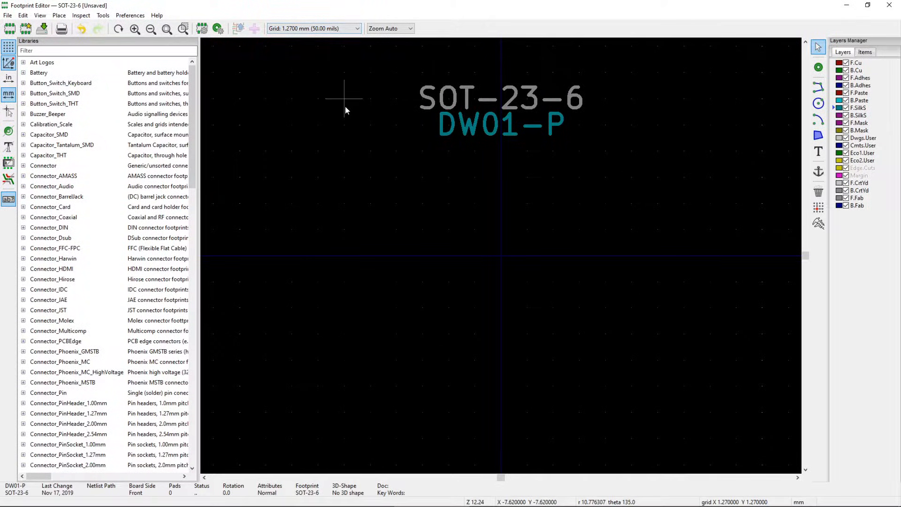
click(334, 29)
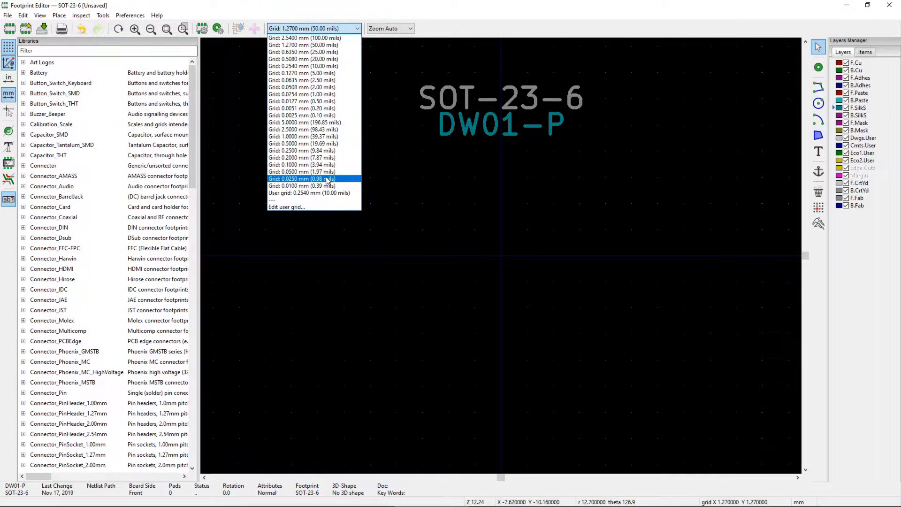
- Define a 0.95 mm user grid for both X and Y and switch to it
click(403, 300)
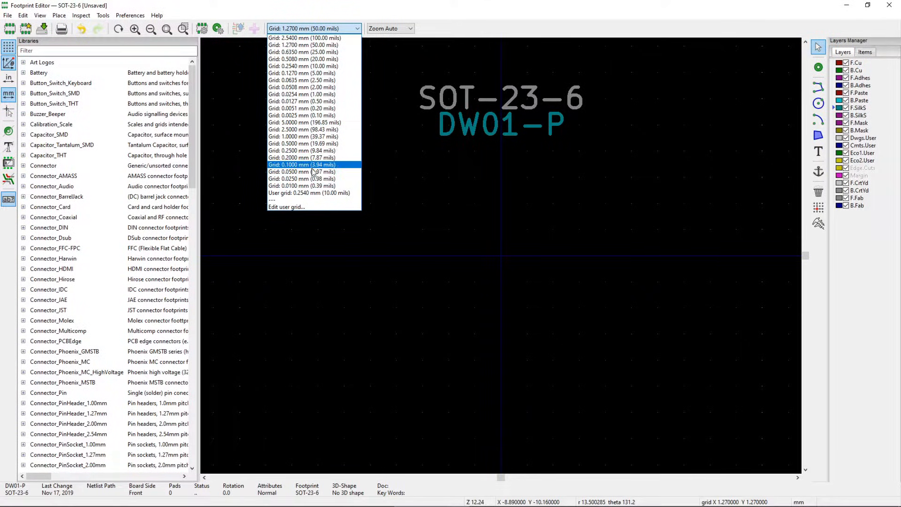
click(301, 207)
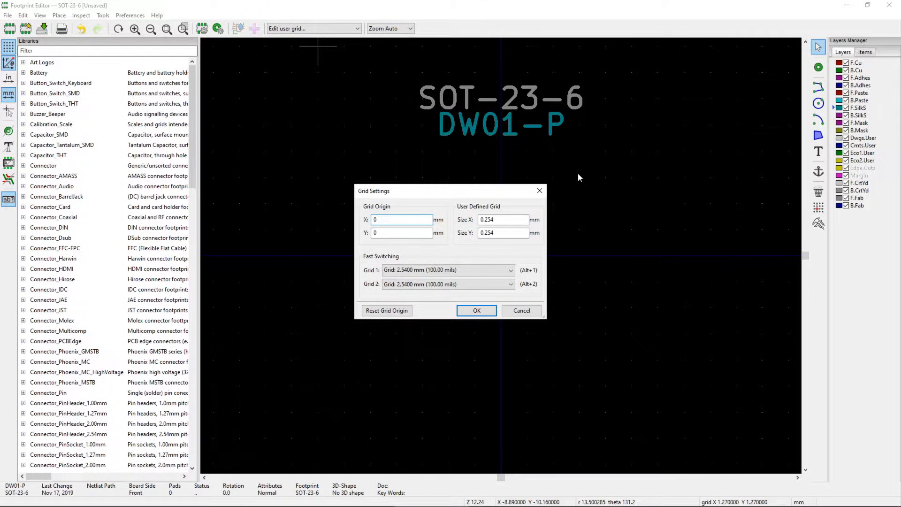
drag(507, 219, 458, 220)
text(0.)
key(Tab)
text(0)
key(Return)
click(314, 29)
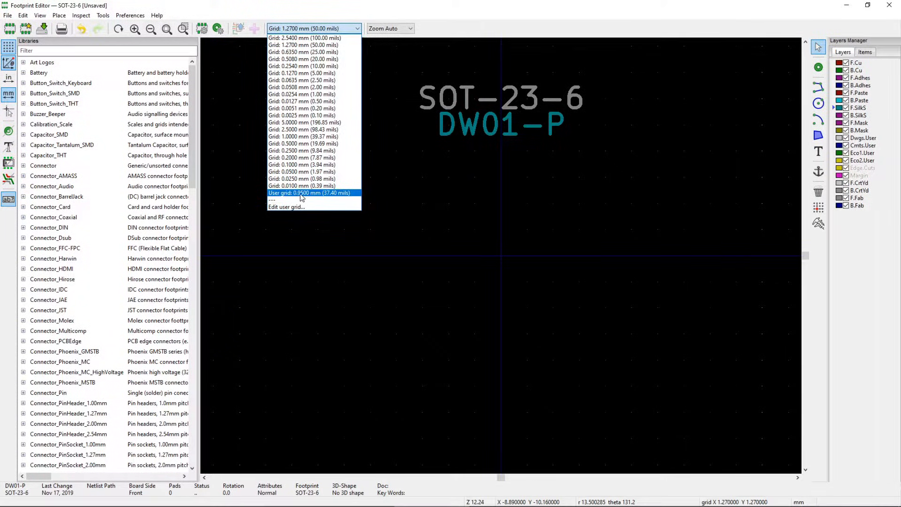
click(327, 193)
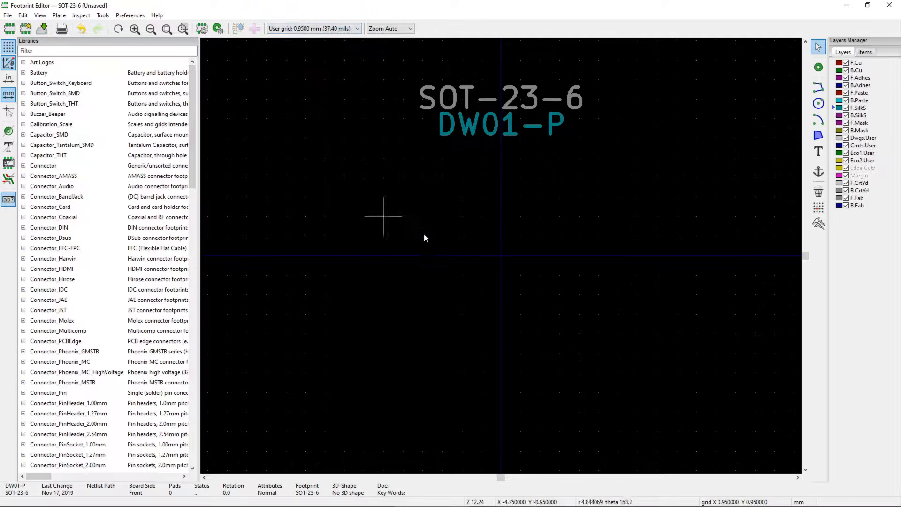
- Add a single pad 1 at the footprint origin and bring up its Pad Properties
click(819, 69)
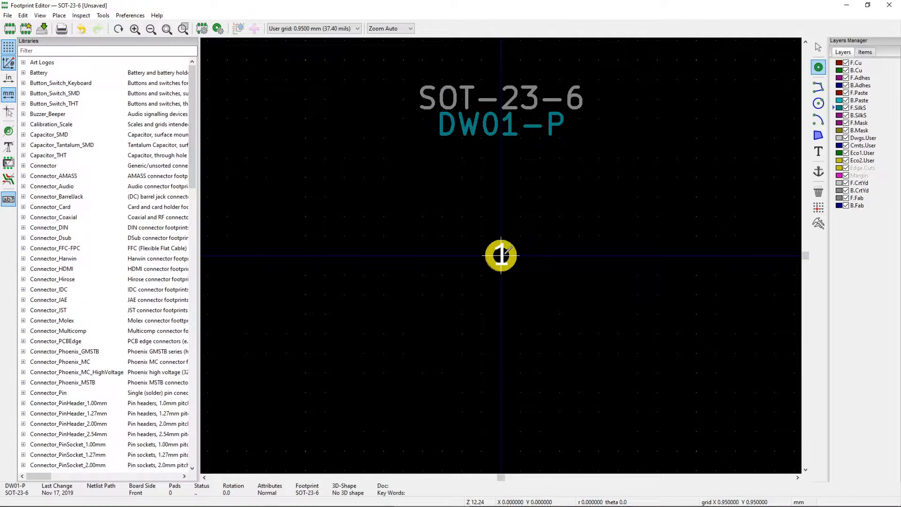
click(501, 256)
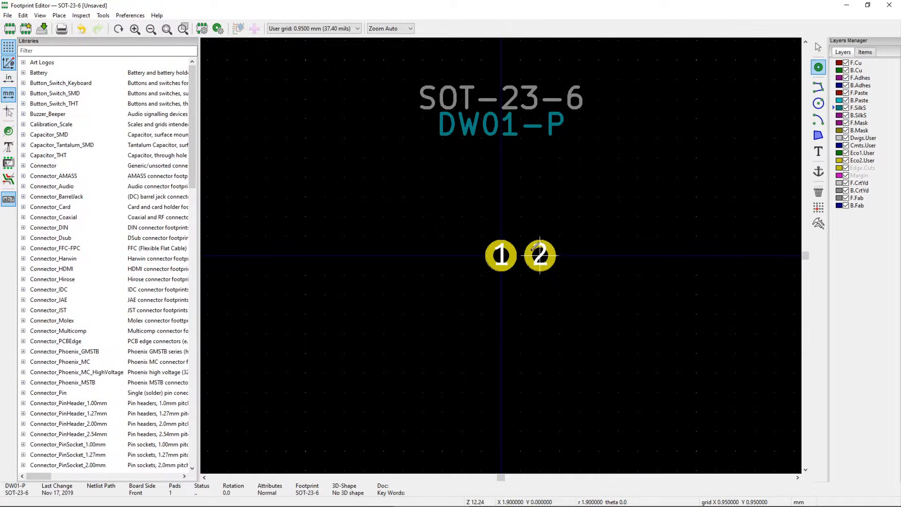
key(Escape)
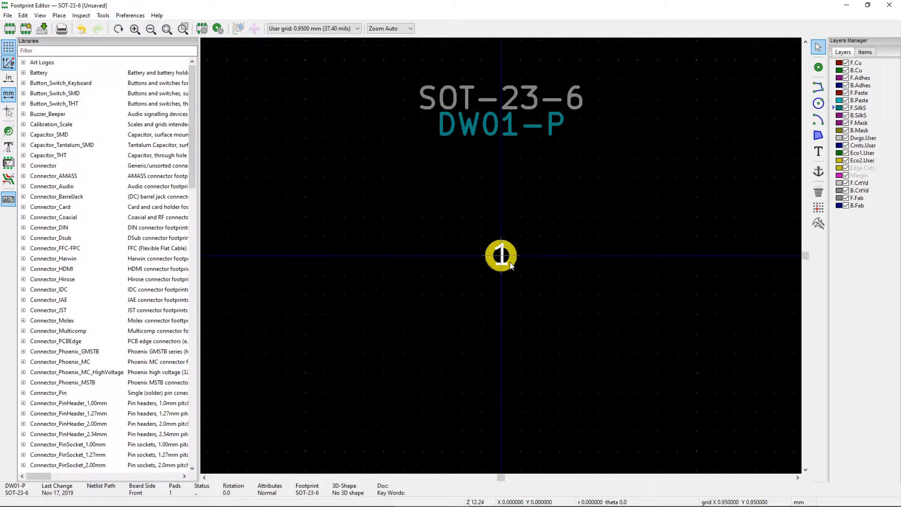
click(509, 265)
double_click(511, 267)
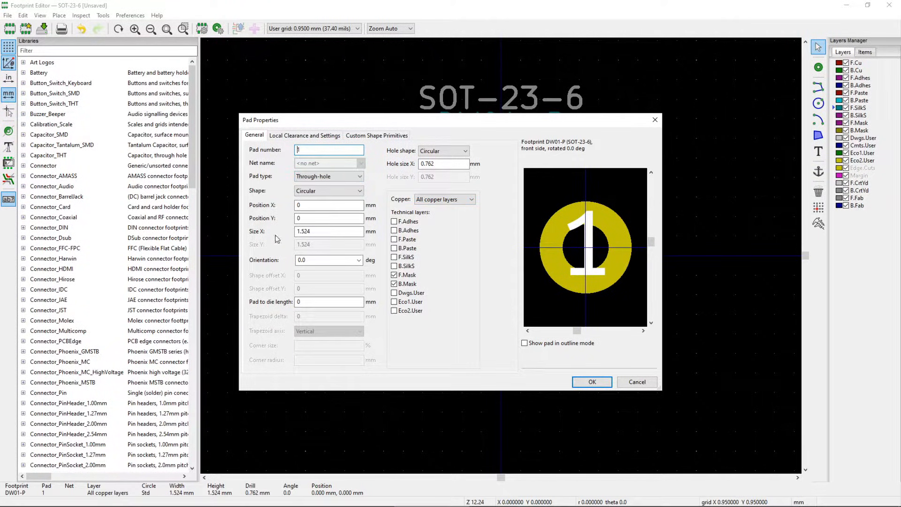
- Set pad 1 to SMD type with a rectangular shape sized 2 mm × 0.6 mm
click(343, 178)
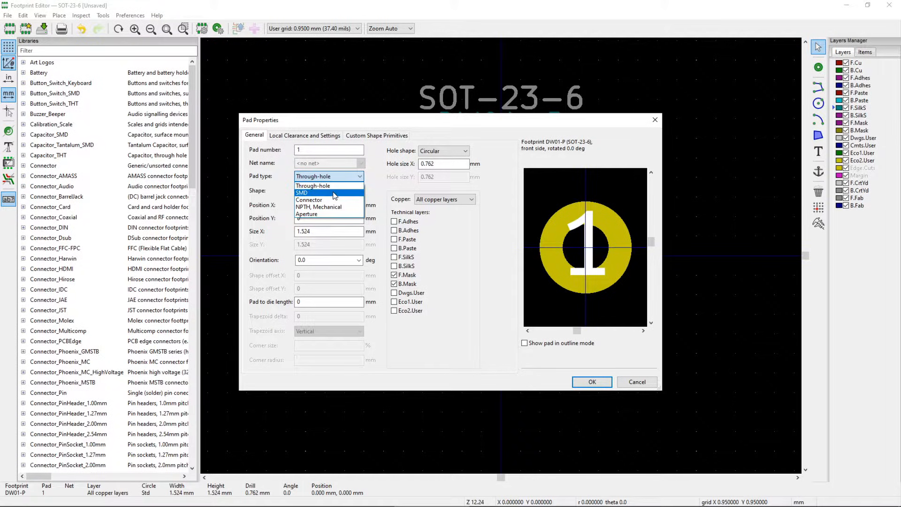
click(308, 194)
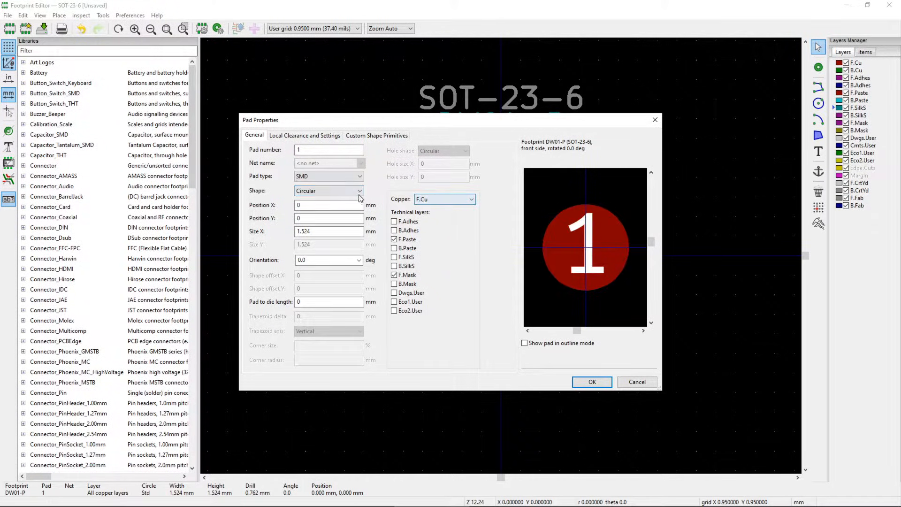
click(328, 192)
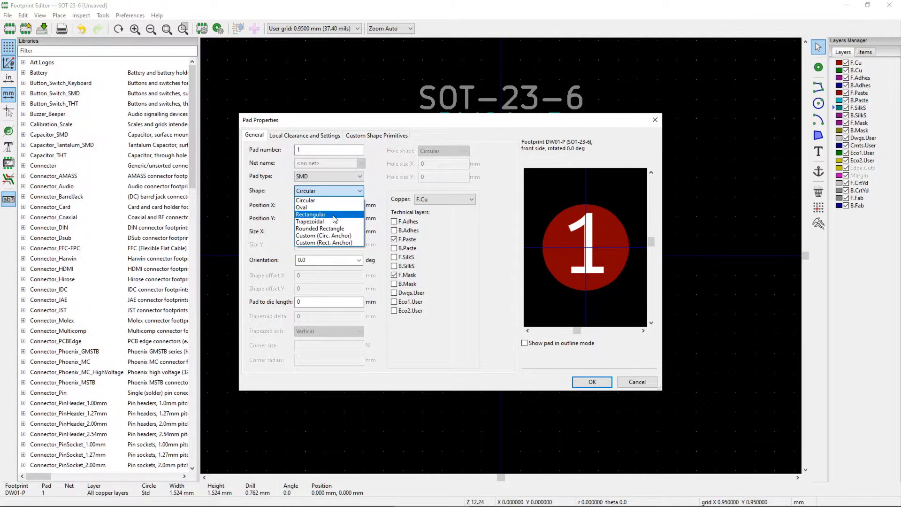
click(328, 214)
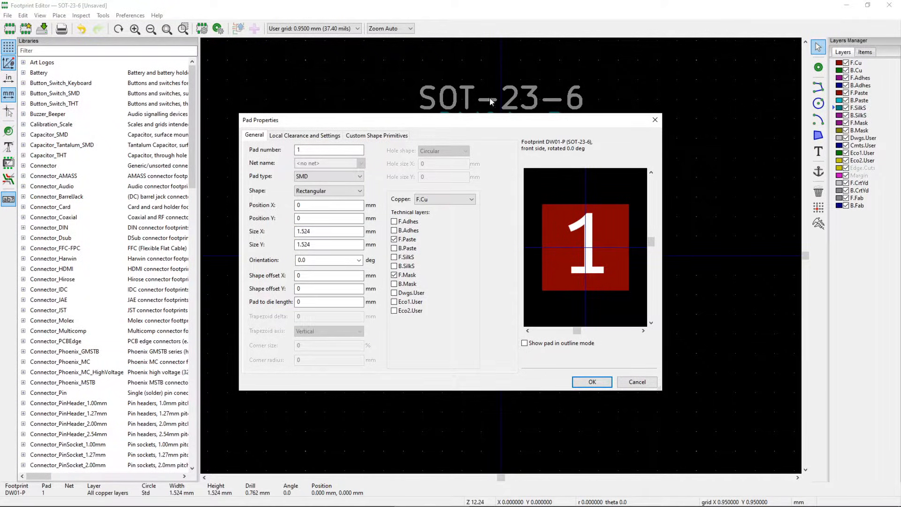
click(285, 234)
text(2)
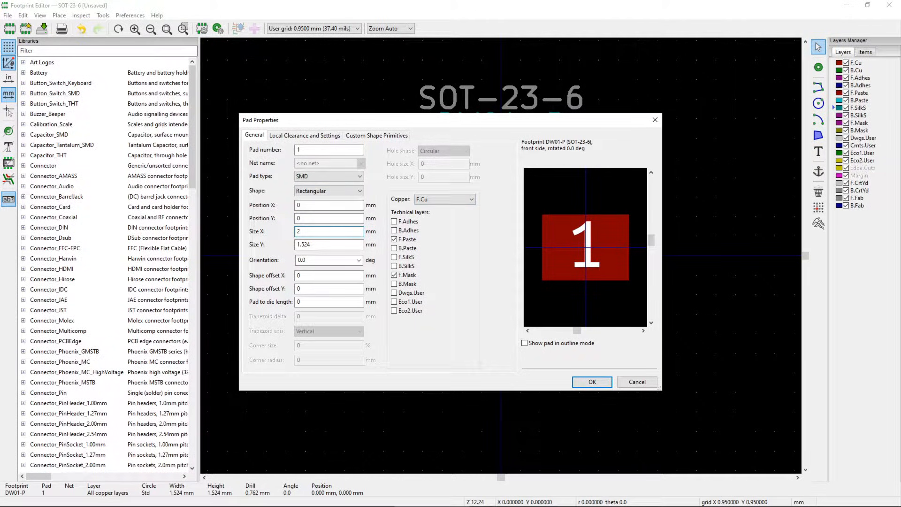
key(Tab)
text(0.6)
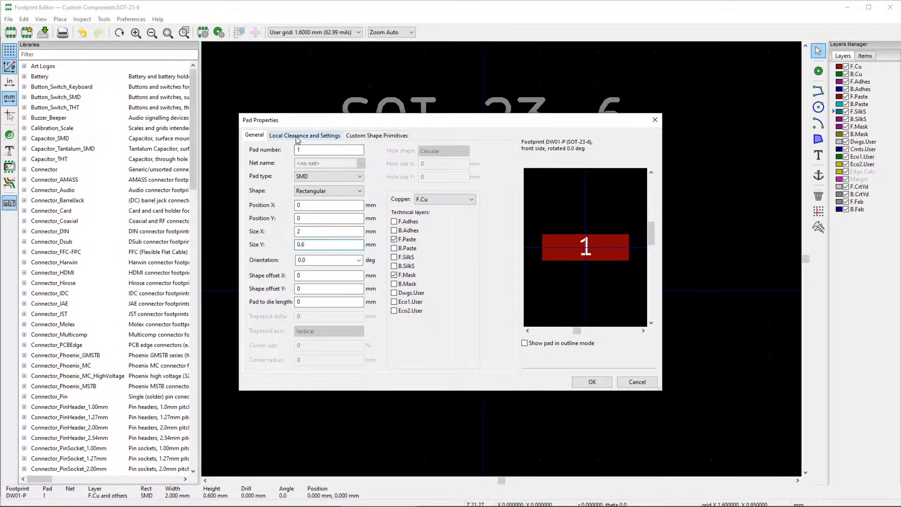
click(297, 136)
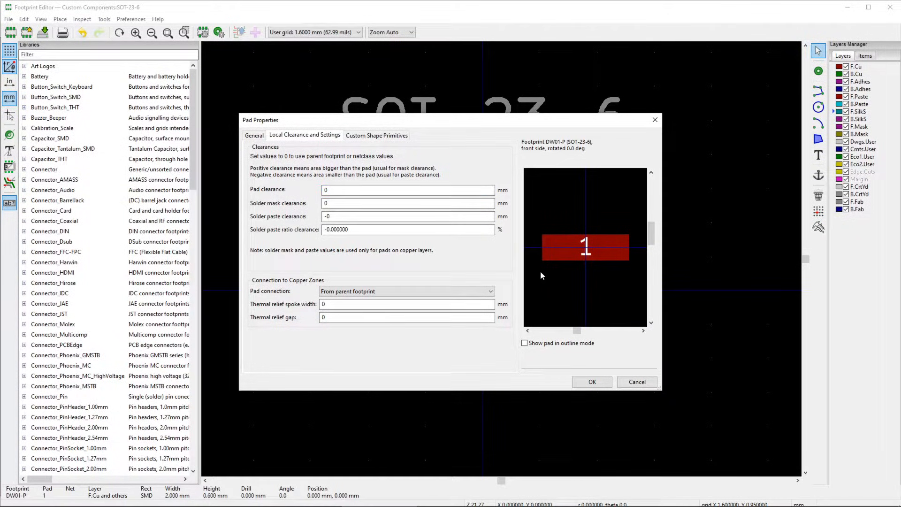
- Give pad 1 a 1 mm local pad clearance to preview it
drag(340, 190, 310, 191)
text(1)
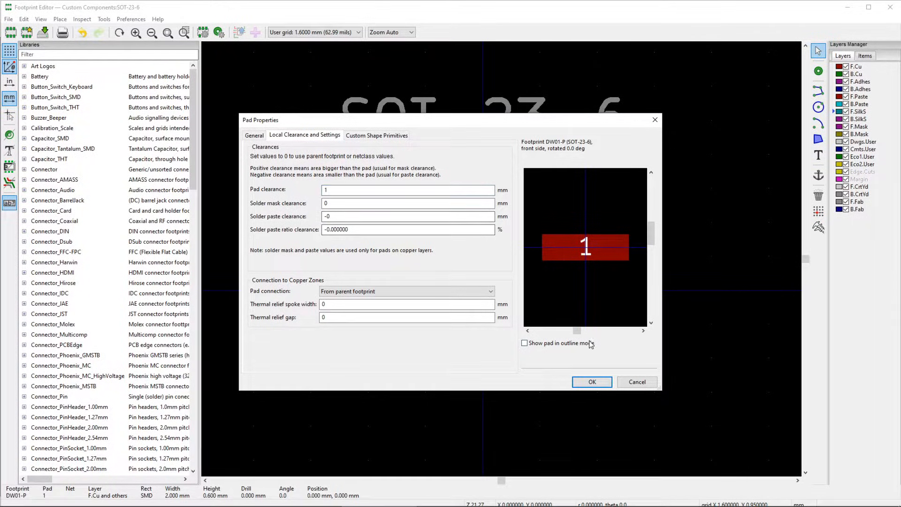
click(592, 382)
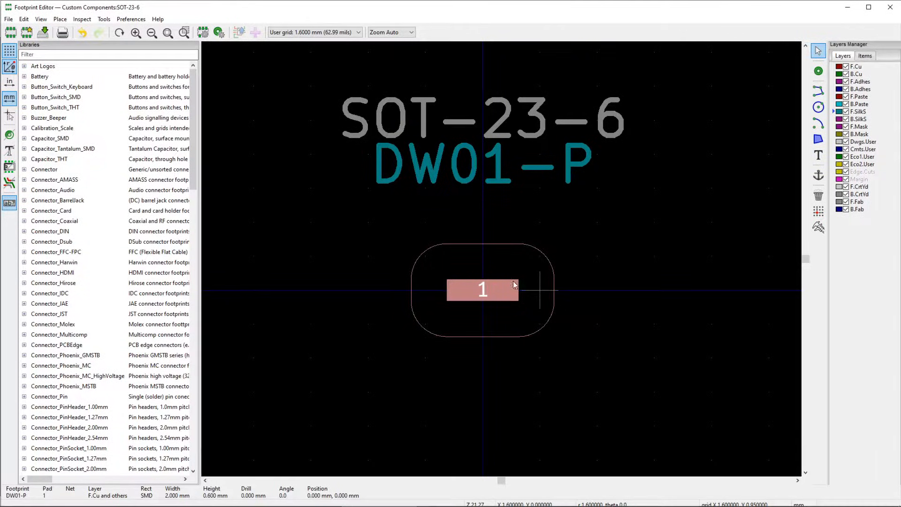
- Reset pad 1's local pad clearance to 0
double_click(449, 277)
click(305, 135)
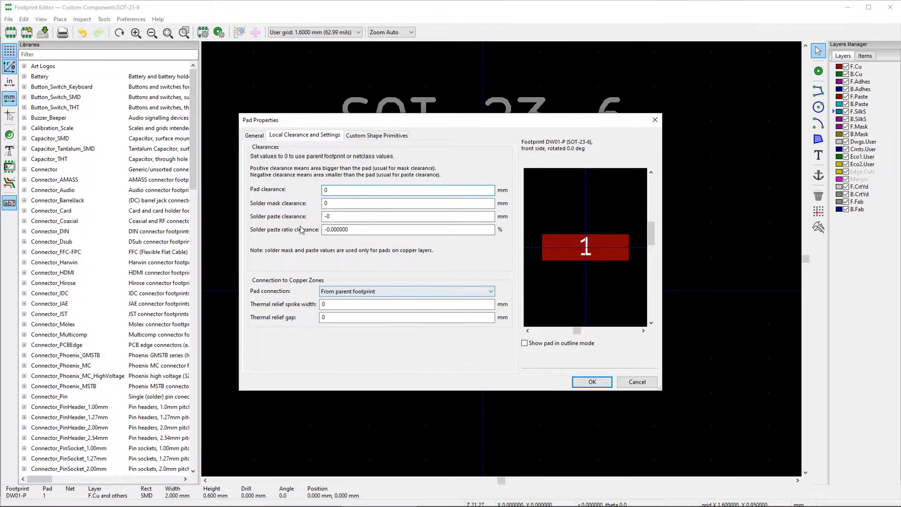
click(591, 382)
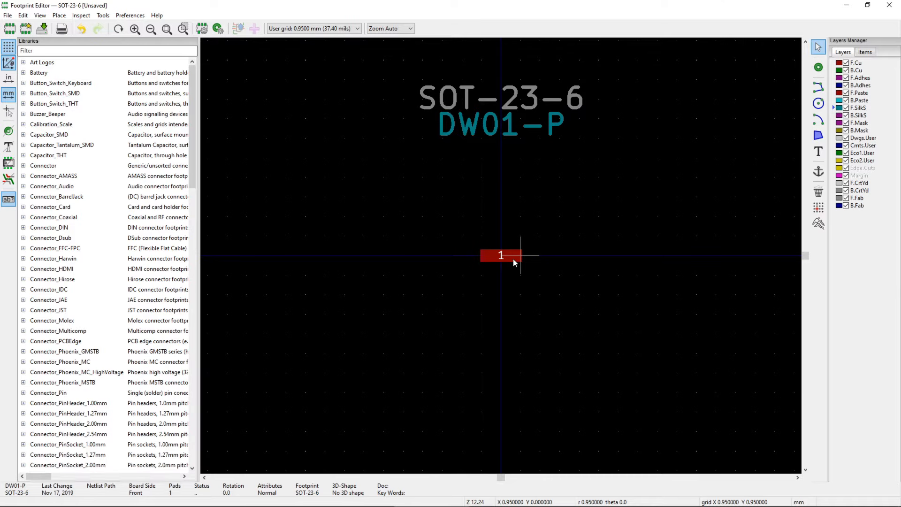
- Copy pad 1 and paste two copies stacked below it
click(513, 260)
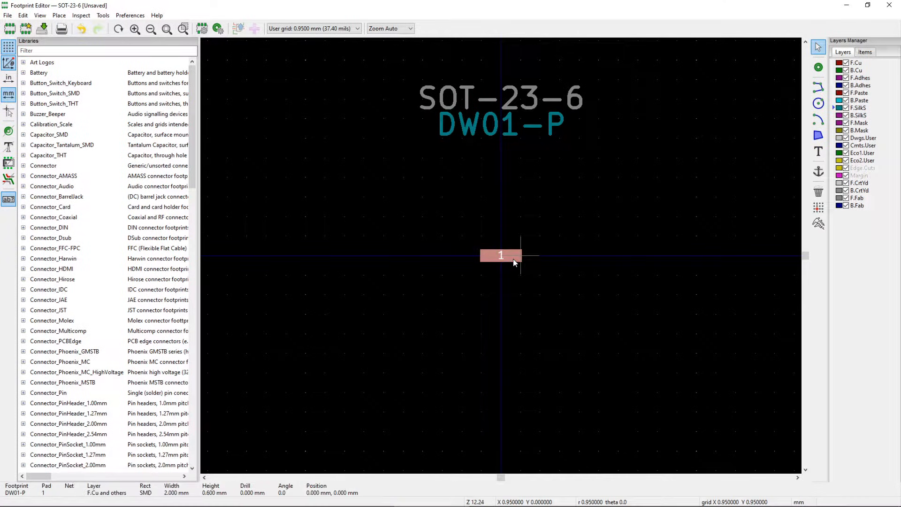
key(ctrl+c)
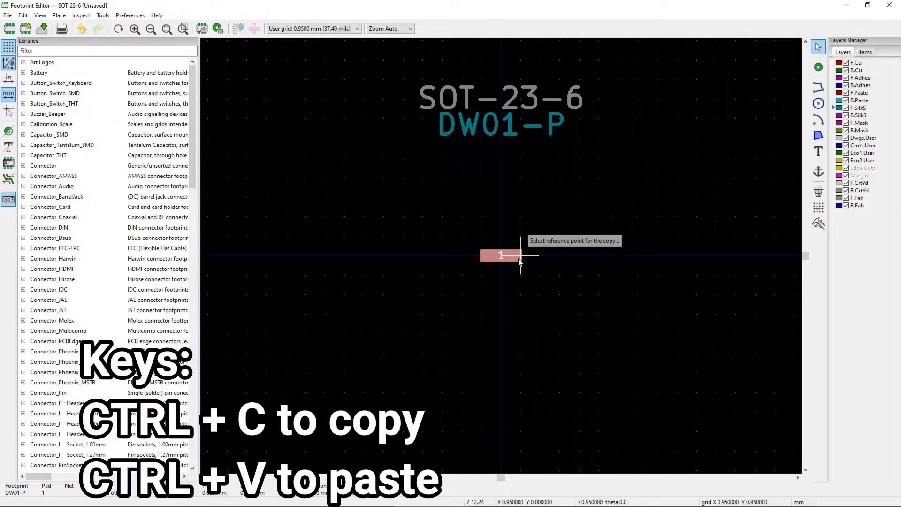
click(500, 255)
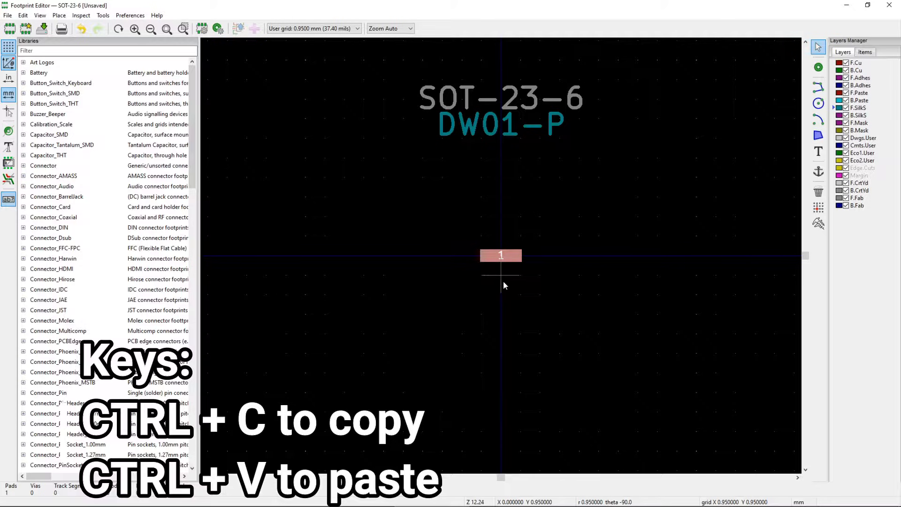
key(ctrl+v)
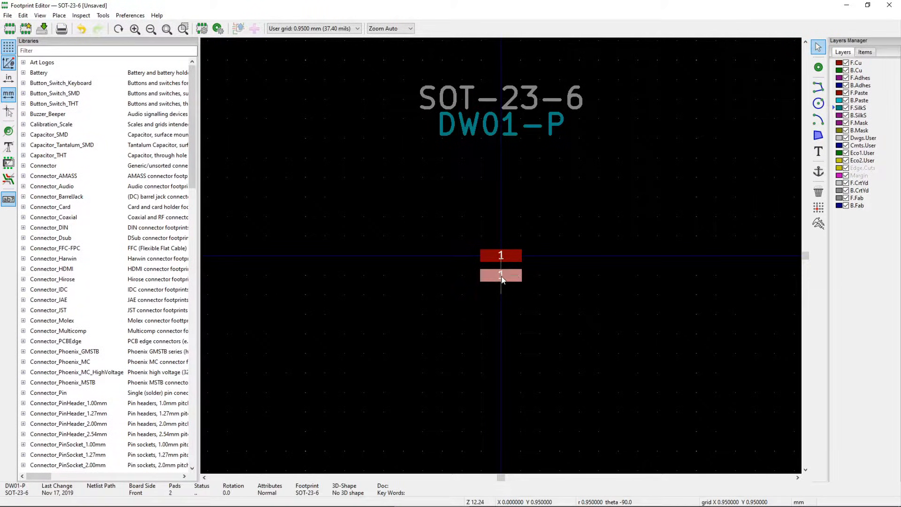
click(502, 277)
key(ctrl+v)
click(530, 302)
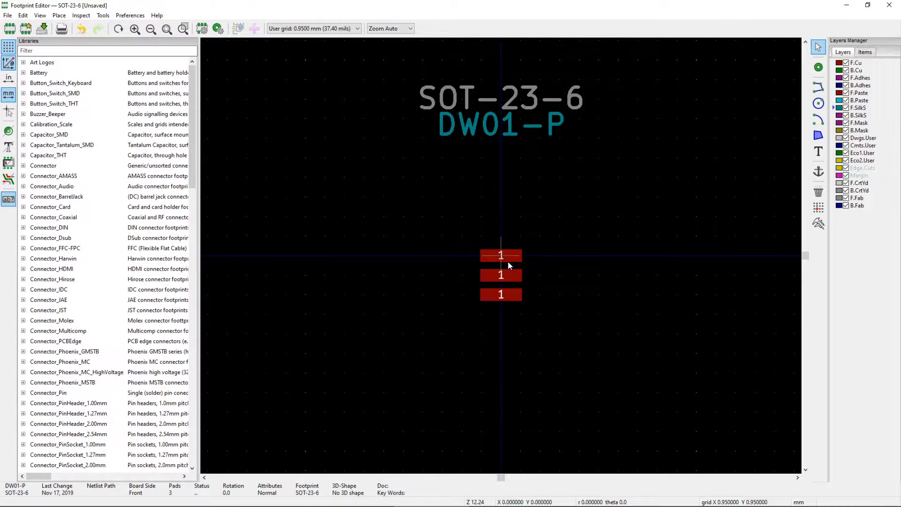
- Renumber the middle pad of the column to 2
double_click(504, 276)
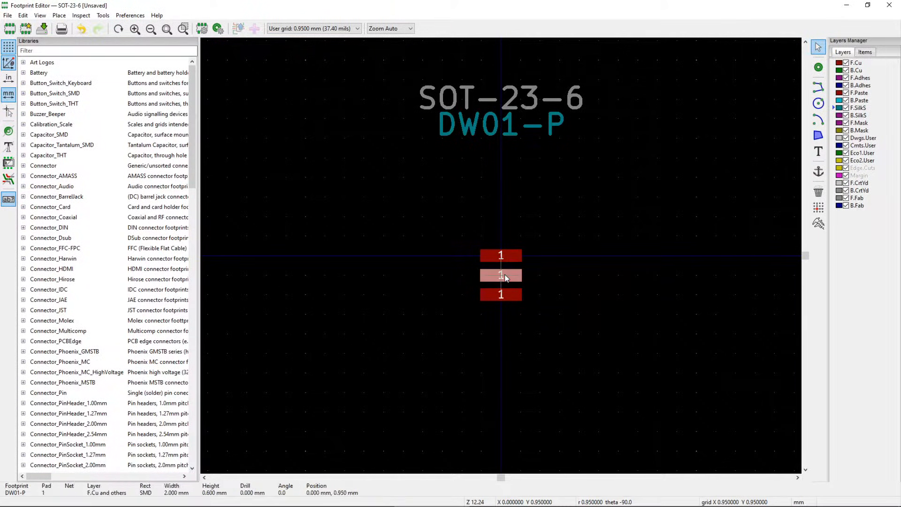
text(2)
click(590, 381)
double_click(509, 295)
- Number the bottom pad 3, then back from the datasheet box-select all three pads
text(3)
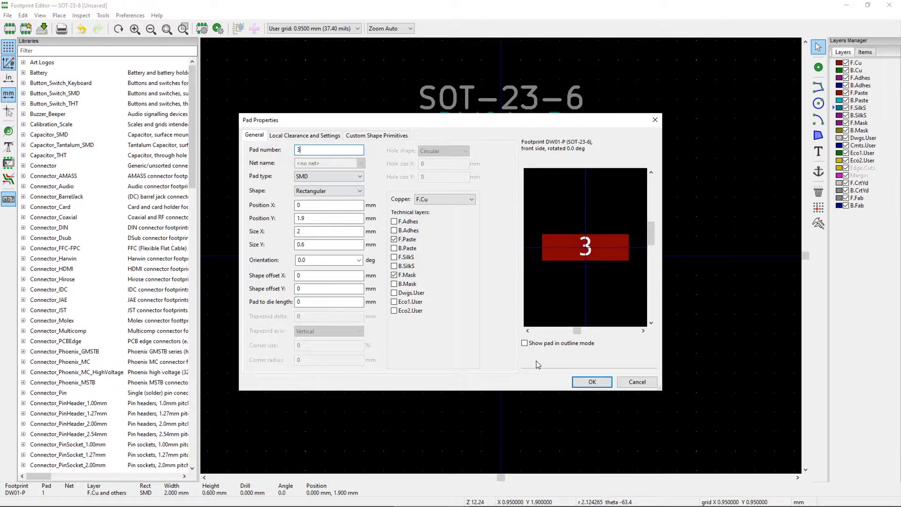
click(592, 381)
click(620, 392)
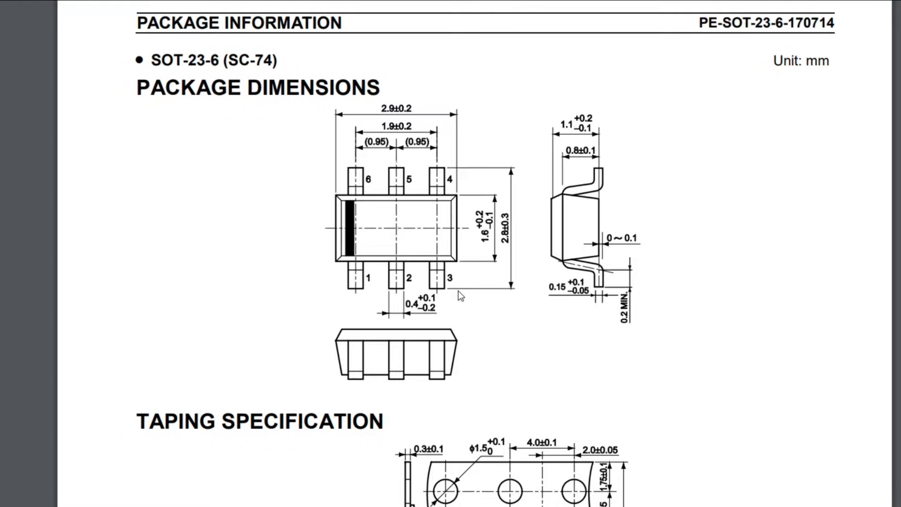
key(alt+Tab)
drag(476, 222, 375, 323)
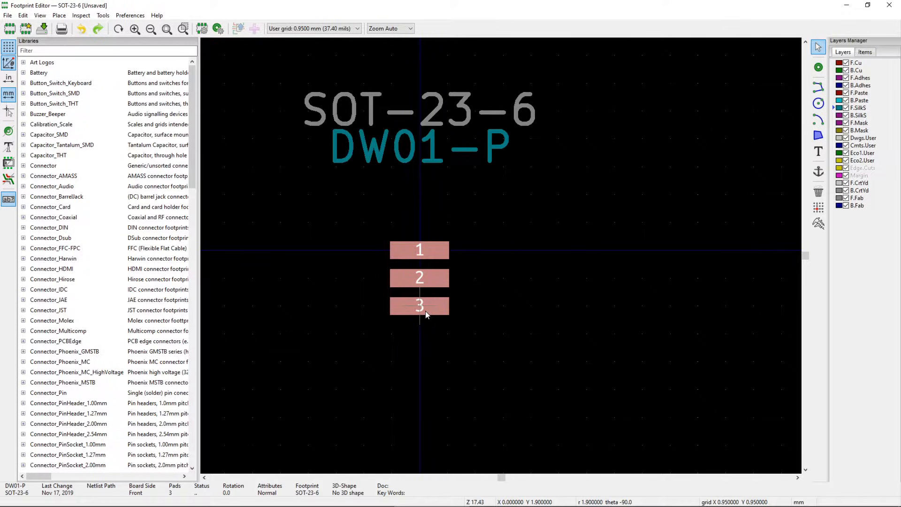
- Duplicate the pad 1–3 column to the right, using pad 3 as reference
key(ctrl+c)
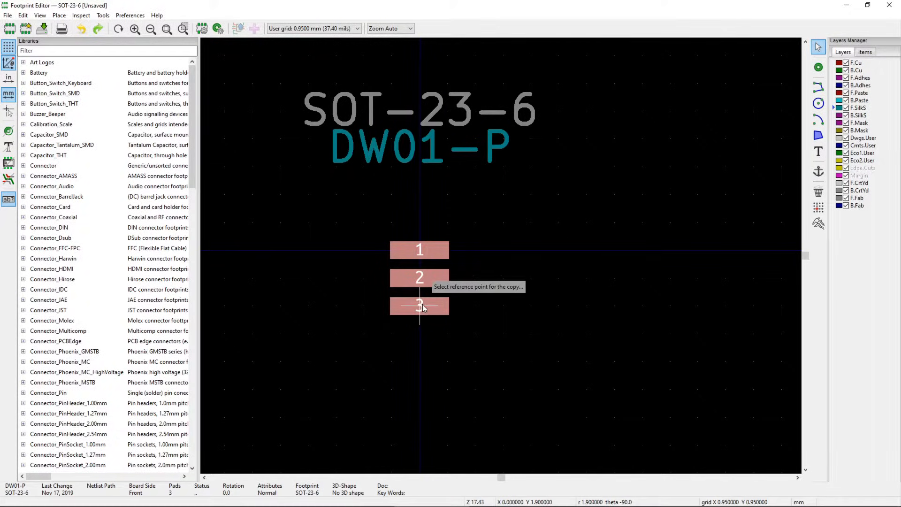
click(420, 305)
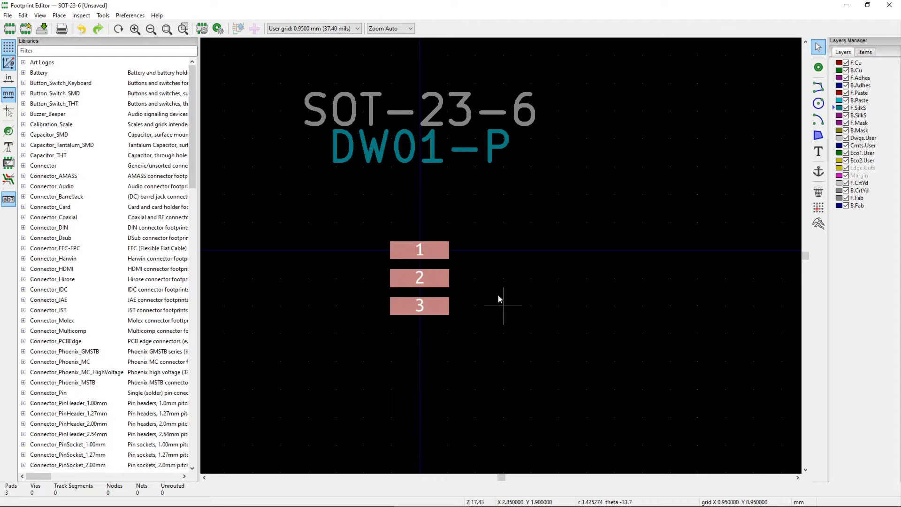
key(ctrl+v)
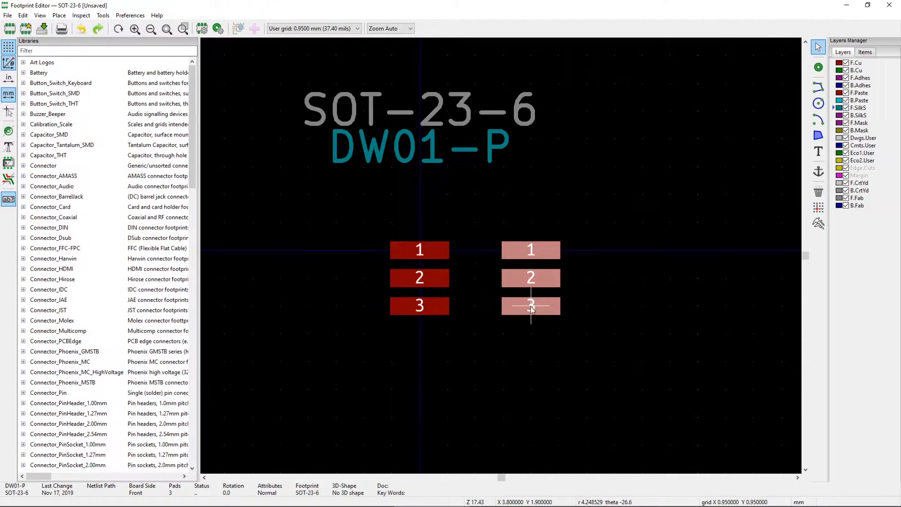
click(509, 303)
click(579, 302)
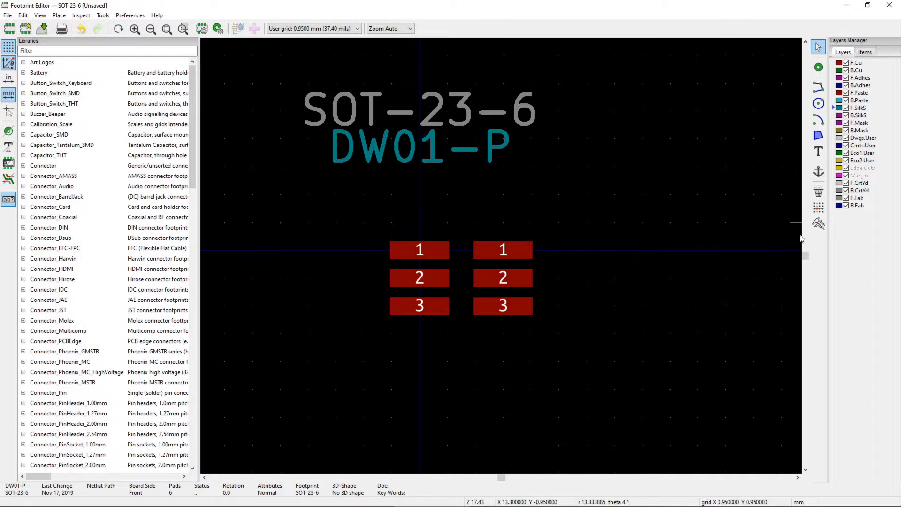
- Measure the column gap, shift the right column one grid step, and re-measure 1.90 mm
click(818, 223)
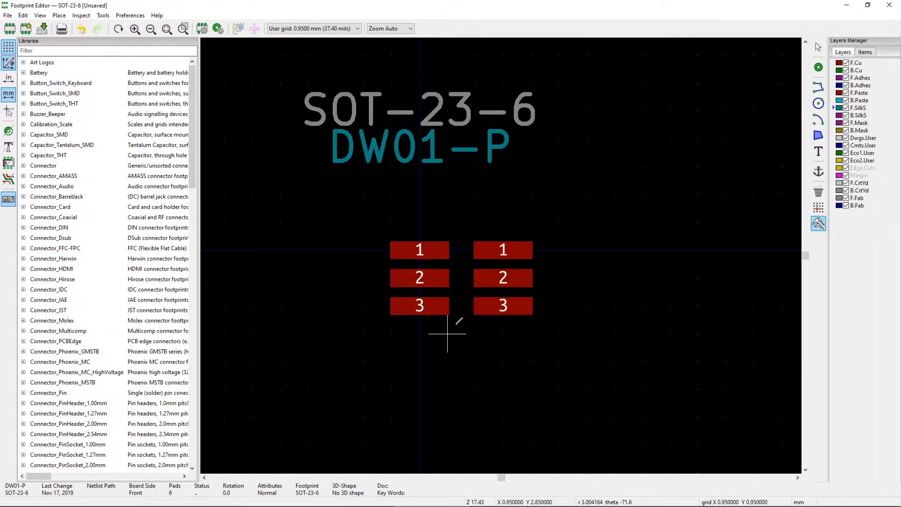
click(448, 305)
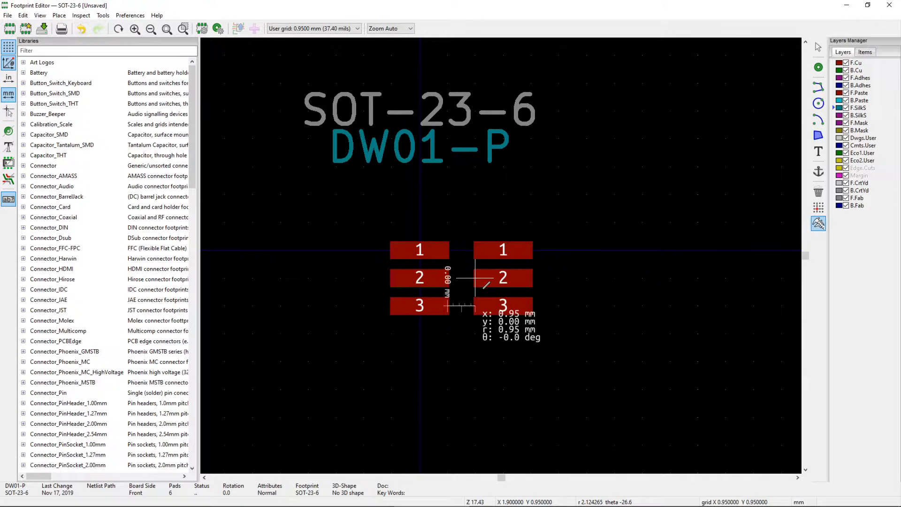
key(Escape)
drag(554, 230, 471, 330)
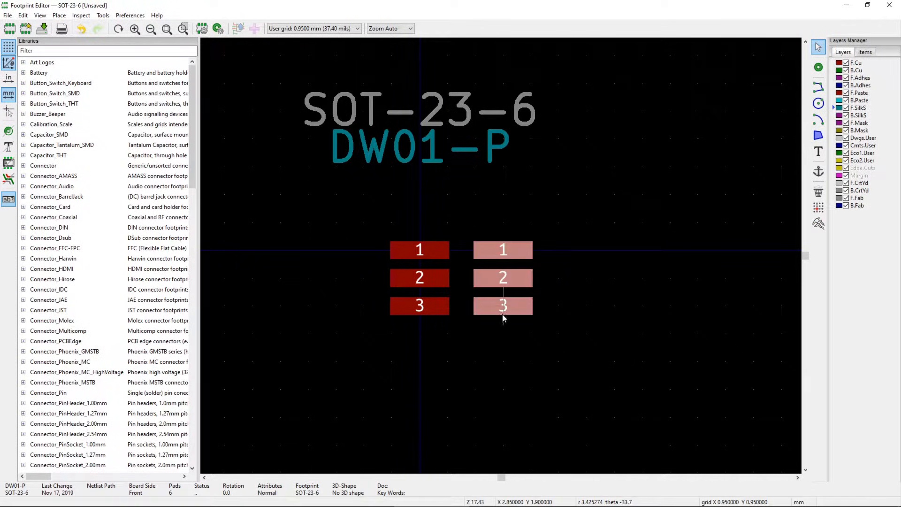
drag(492, 281, 519, 281)
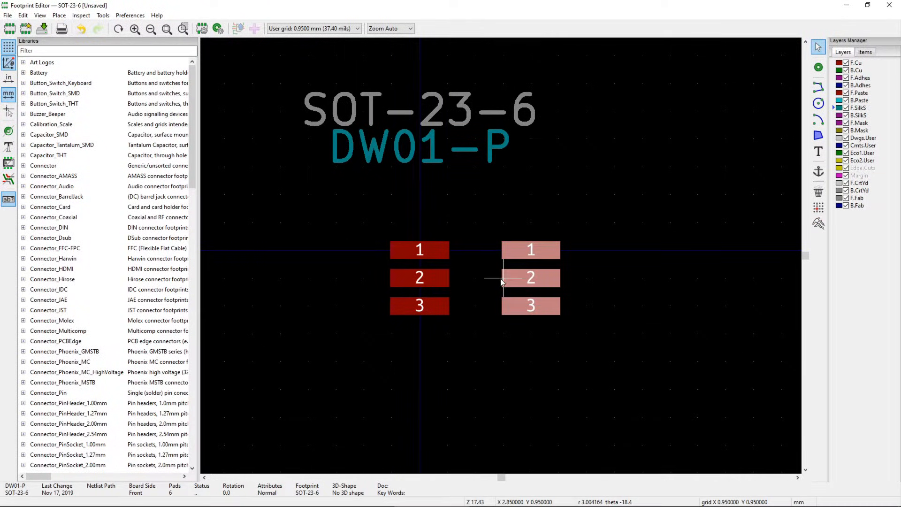
click(585, 283)
click(819, 223)
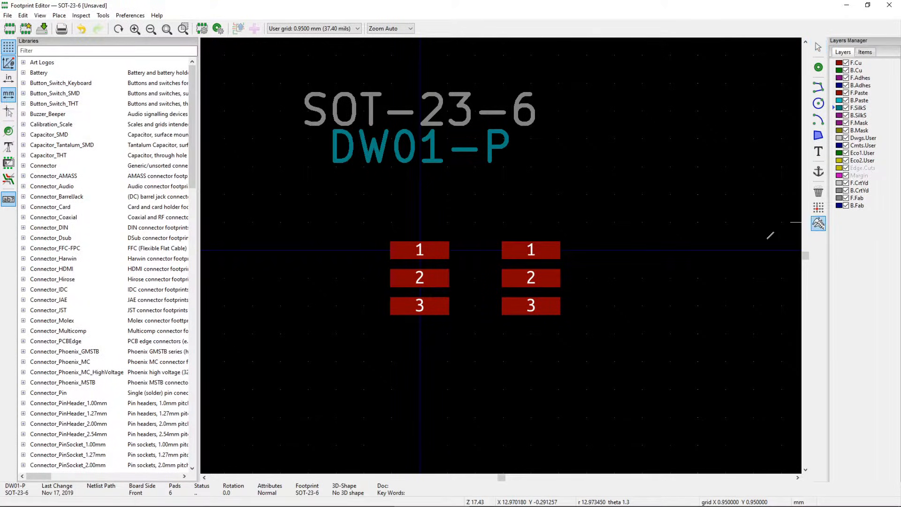
click(448, 306)
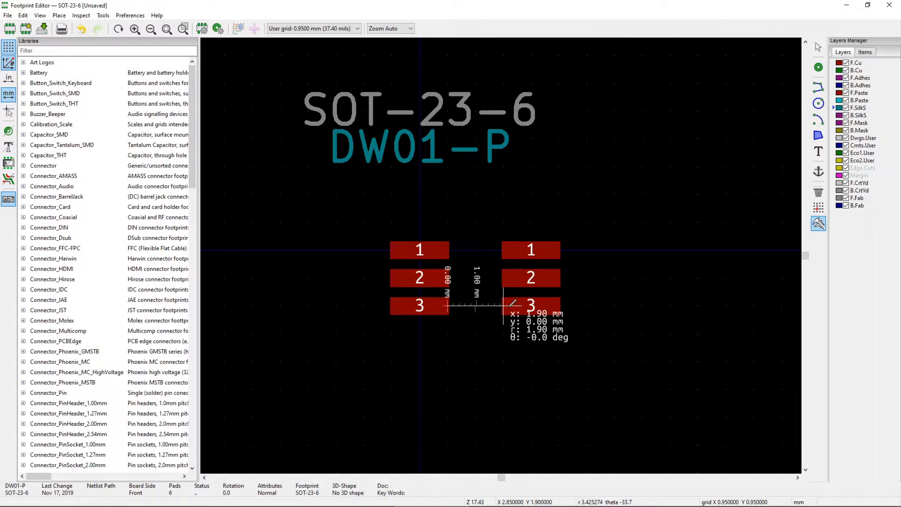
- Clear the 1.90 mm spacing measurement and show the grid size choices
key(Escape)
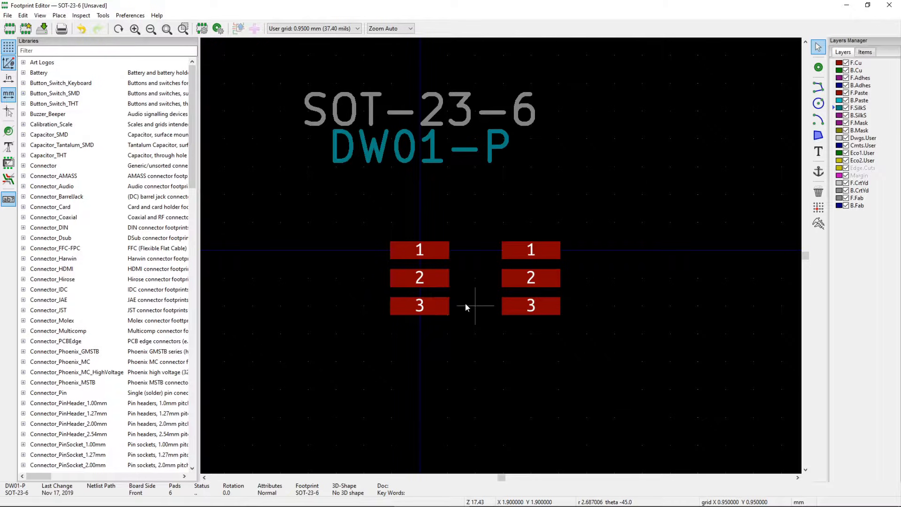
click(325, 31)
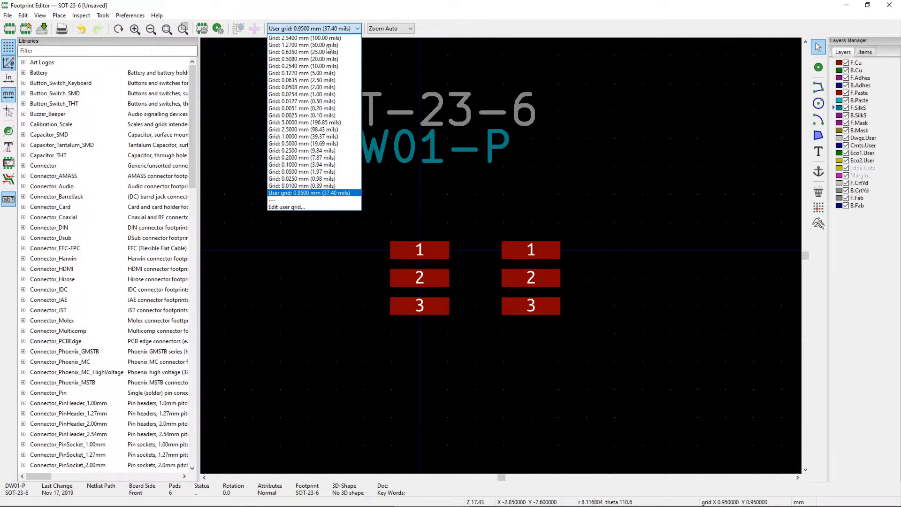
- Edit the user grid to 1.6 mm in X, leaving Y at 0.95 mm
click(284, 207)
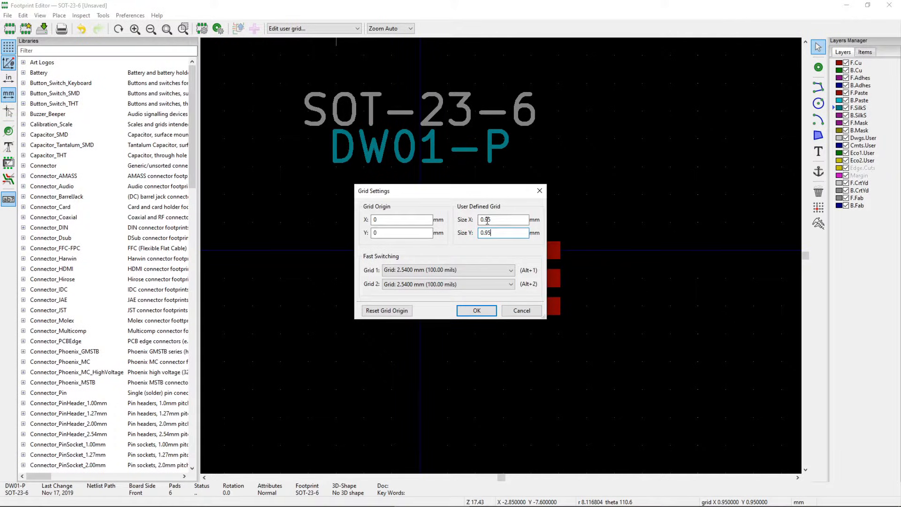
drag(496, 221, 480, 220)
text(1.6)
click(481, 310)
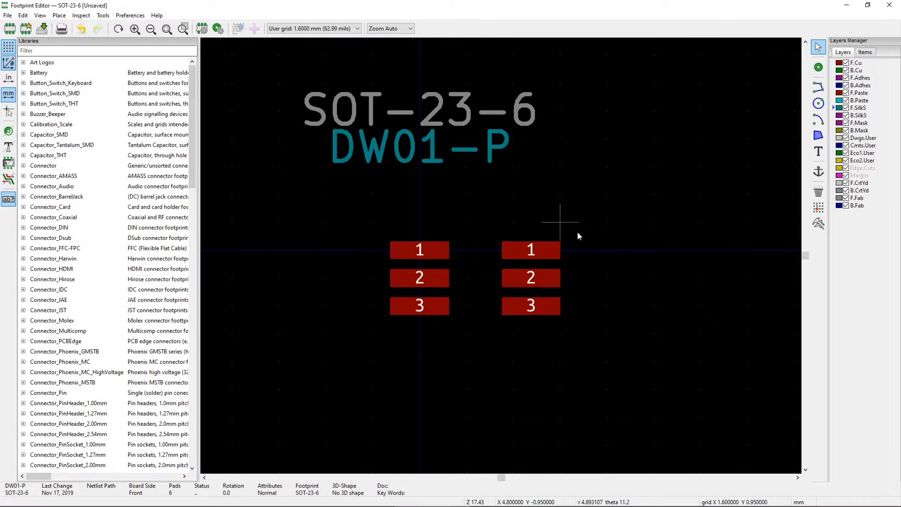
drag(581, 215, 498, 325)
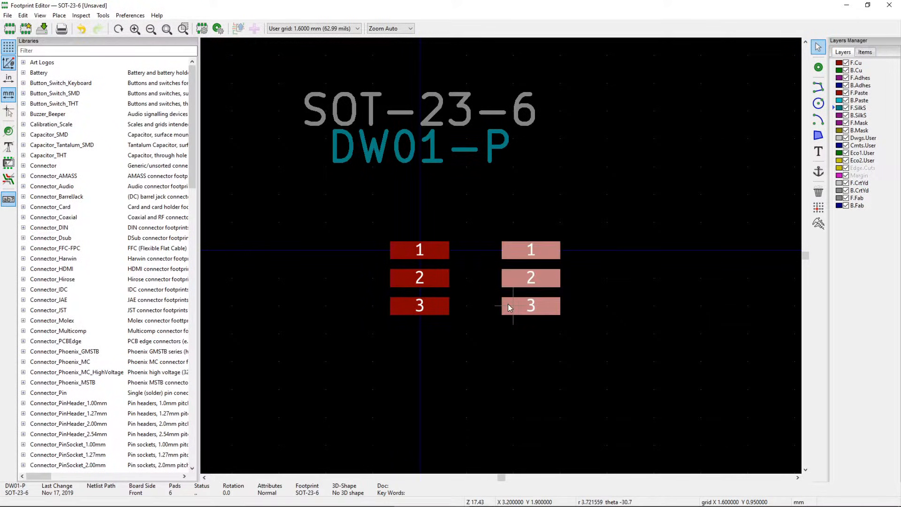
key(m)
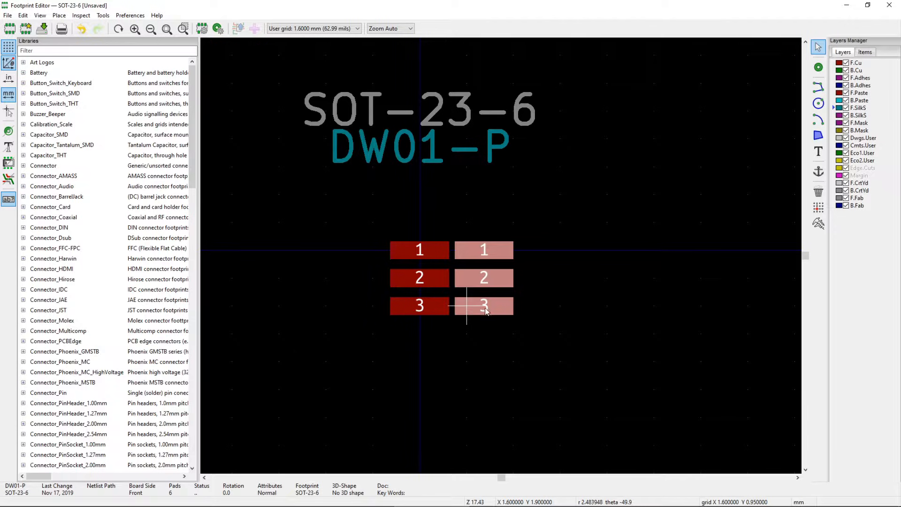
click(469, 319)
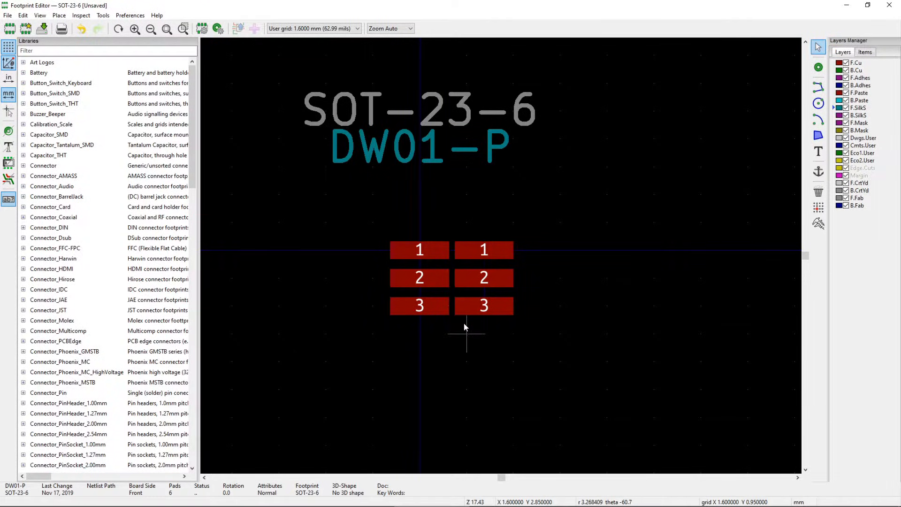
drag(489, 228, 465, 307)
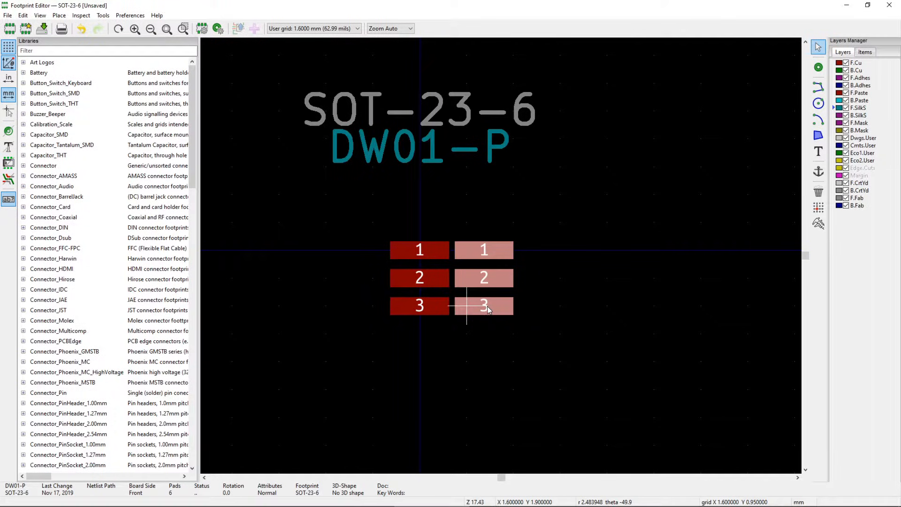
key(m)
click(512, 306)
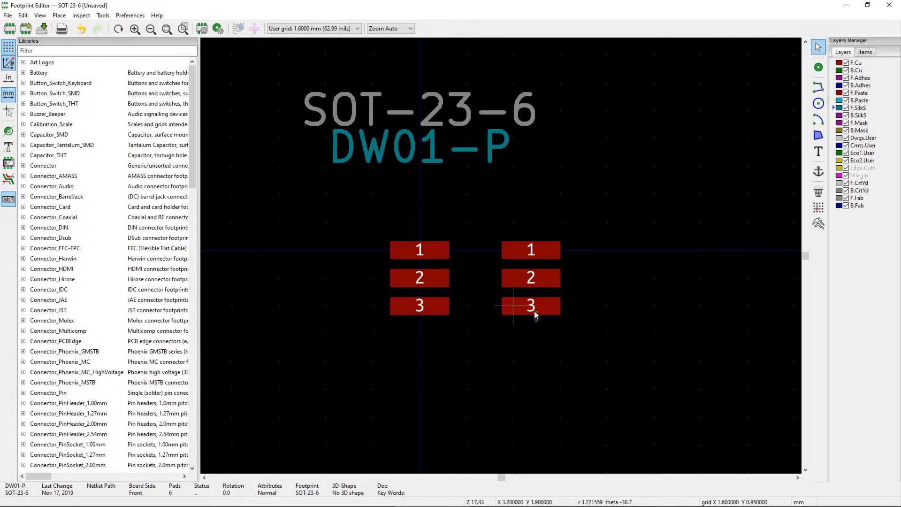
click(520, 301)
key(m)
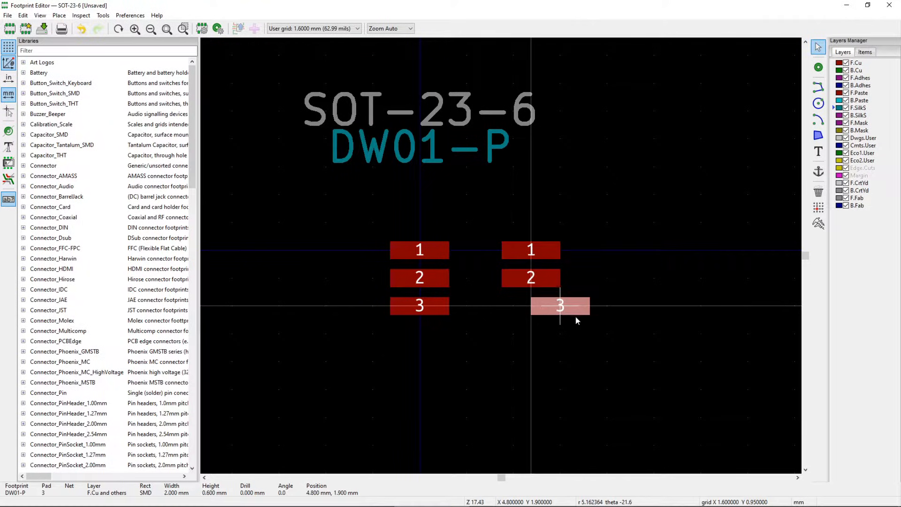
click(533, 308)
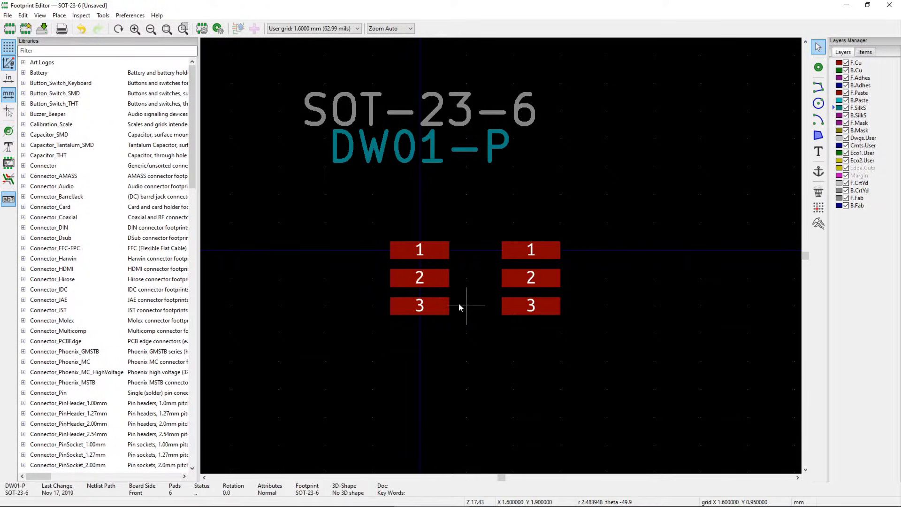
- Give pad 1 a -1 mm X shape offset and place it at the top of the left column
double_click(432, 254)
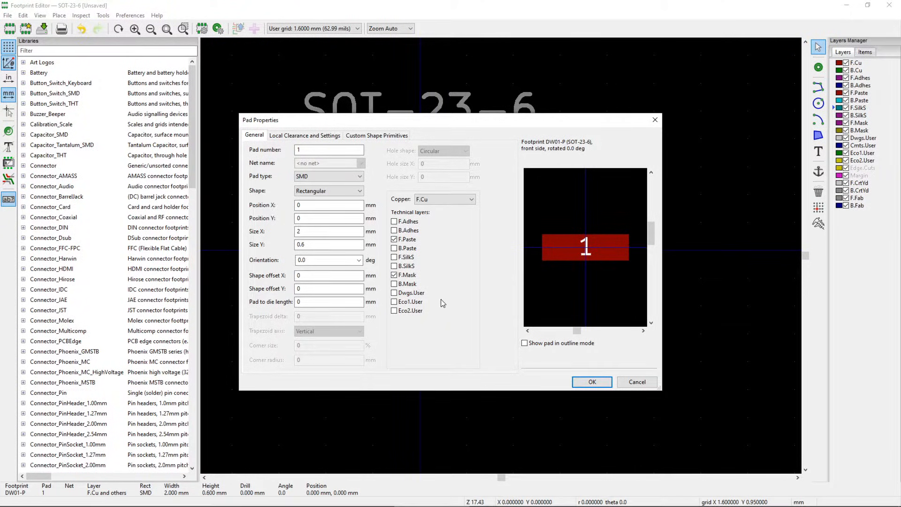
click(297, 276)
text(1)
click(299, 276)
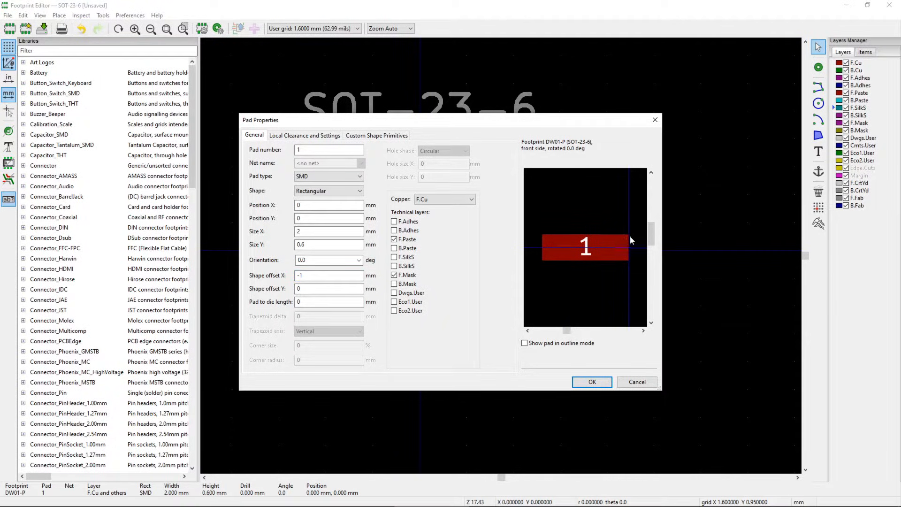
key(Return)
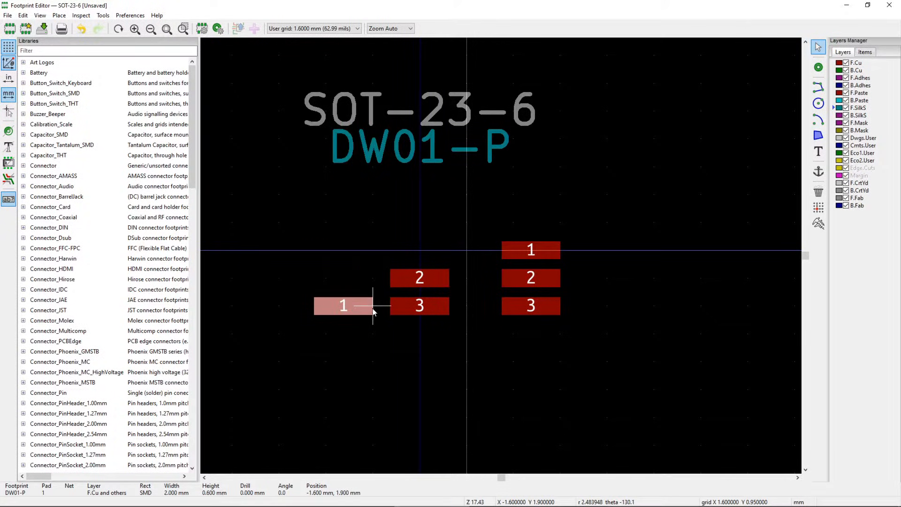
click(372, 331)
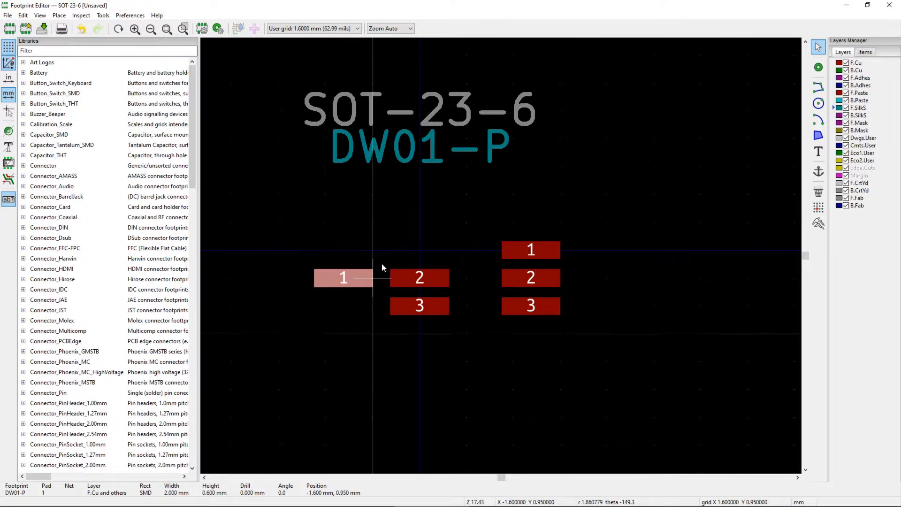
click(416, 252)
- Apply the same -1 mm X shape offset to left pads 2 and 3 so they line up
double_click(436, 280)
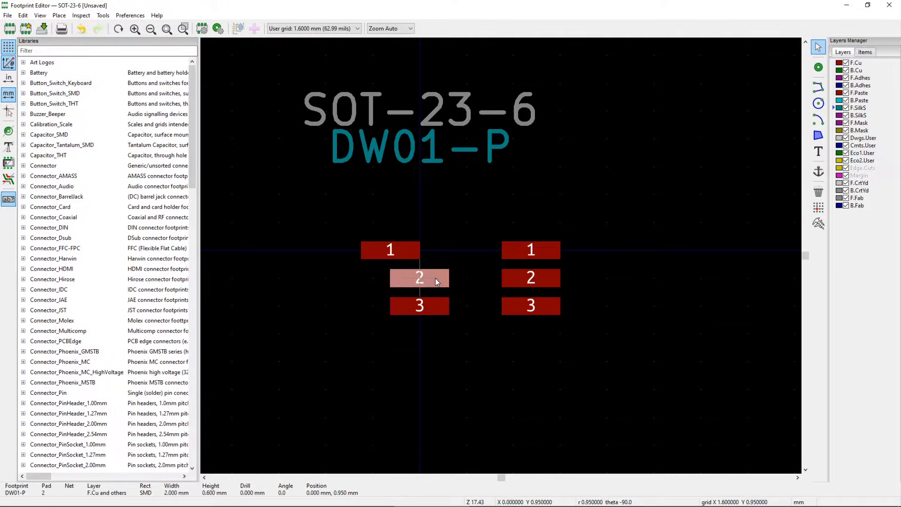
click(318, 275)
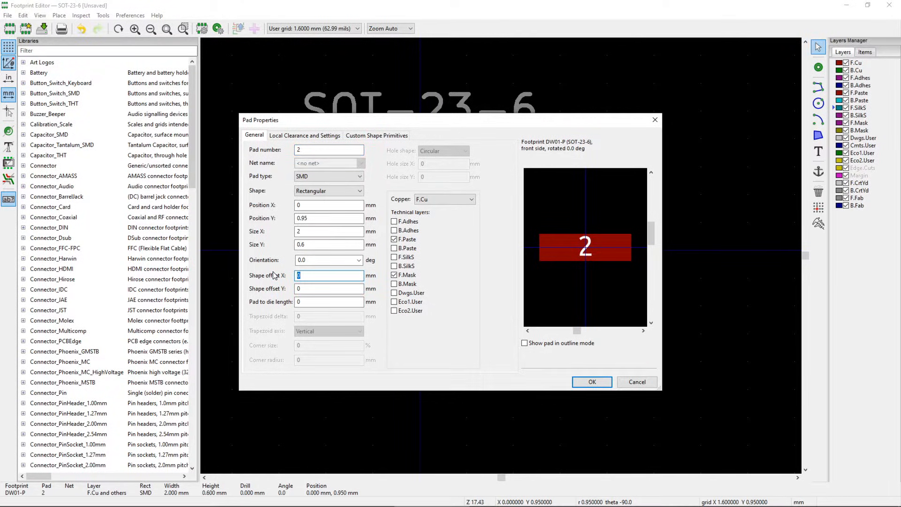
key(Return)
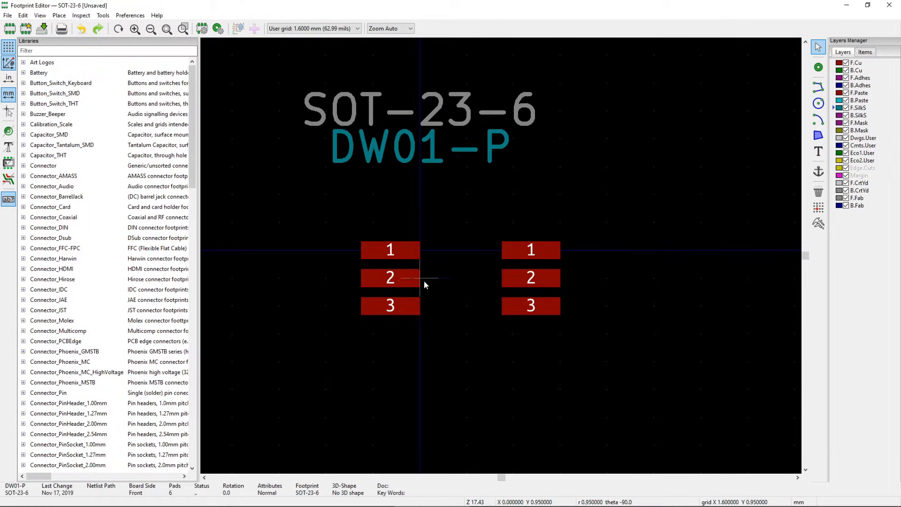
click(395, 306)
double_click(396, 307)
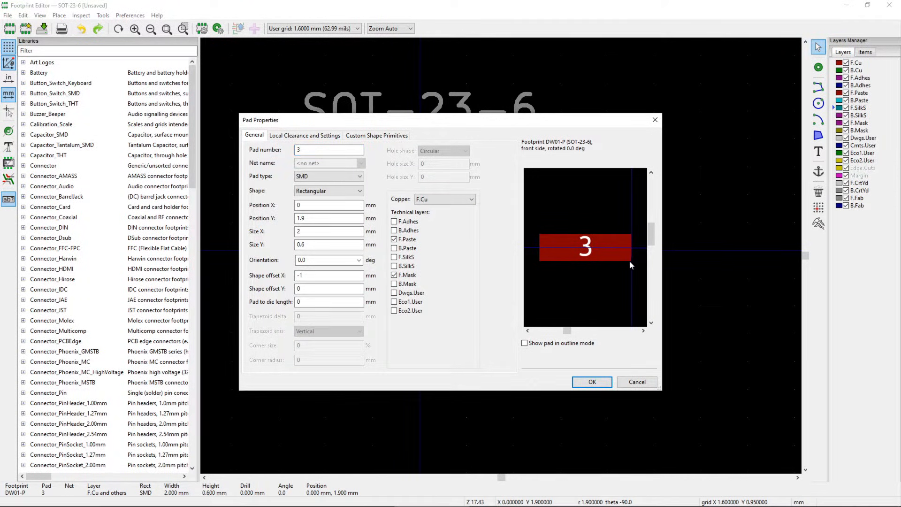
click(591, 382)
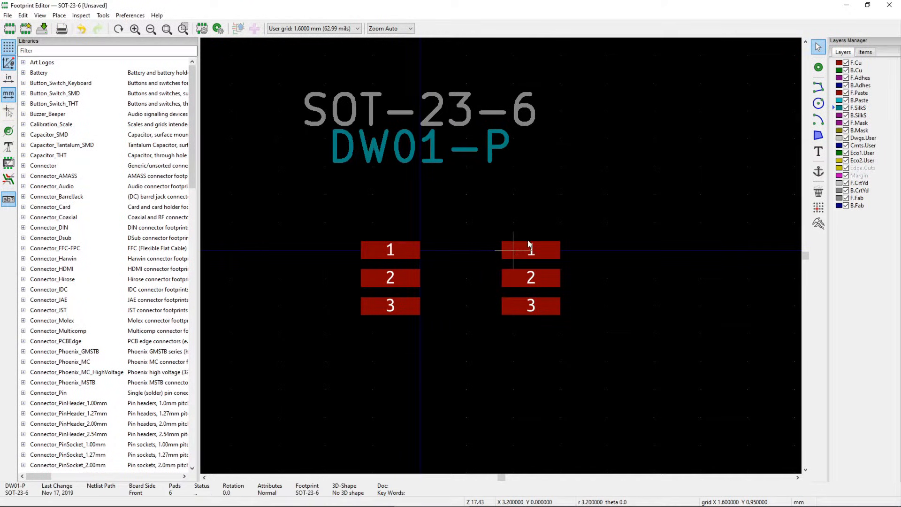
double_click(519, 252)
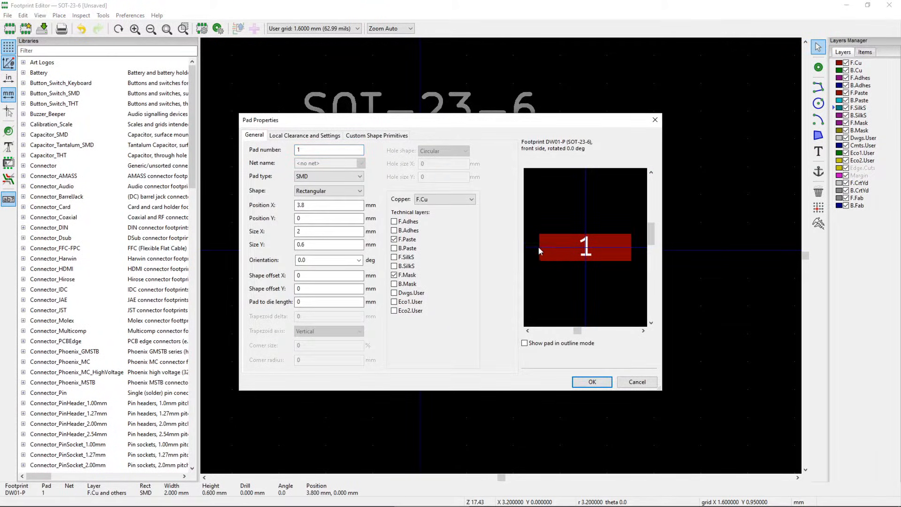
- Set the X shape offset to 1 mm on right pads 1 and 2
click(329, 278)
click(309, 275)
text(1)
click(591, 381)
double_click(536, 280)
drag(320, 275, 298, 299)
text(1)
click(591, 381)
- Move right pads 2 and 3 into a straight column under right pad 1
drag(496, 280, 473, 310)
click(473, 299)
click(492, 307)
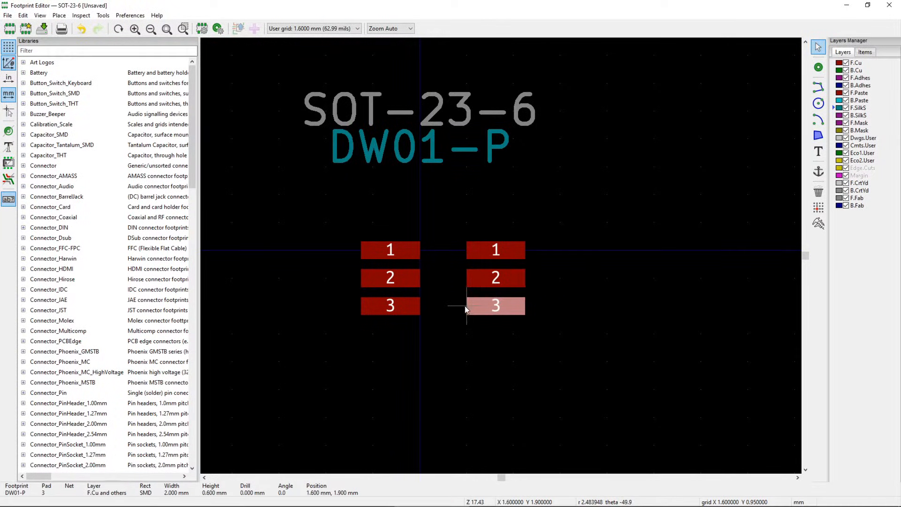
click(468, 334)
click(818, 223)
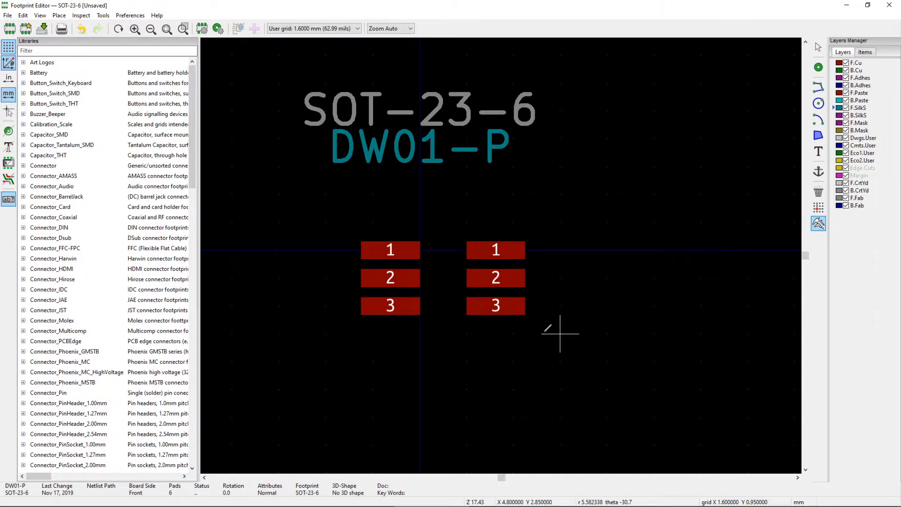
click(420, 305)
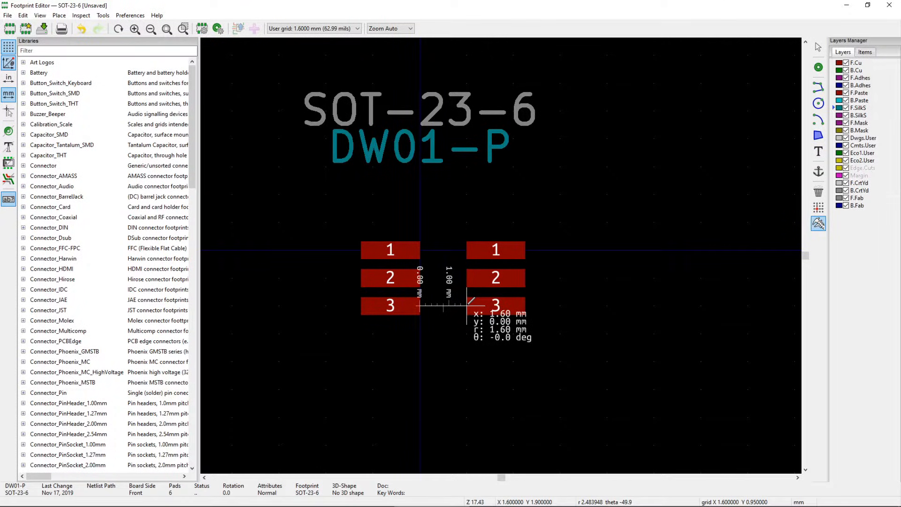
key(Escape)
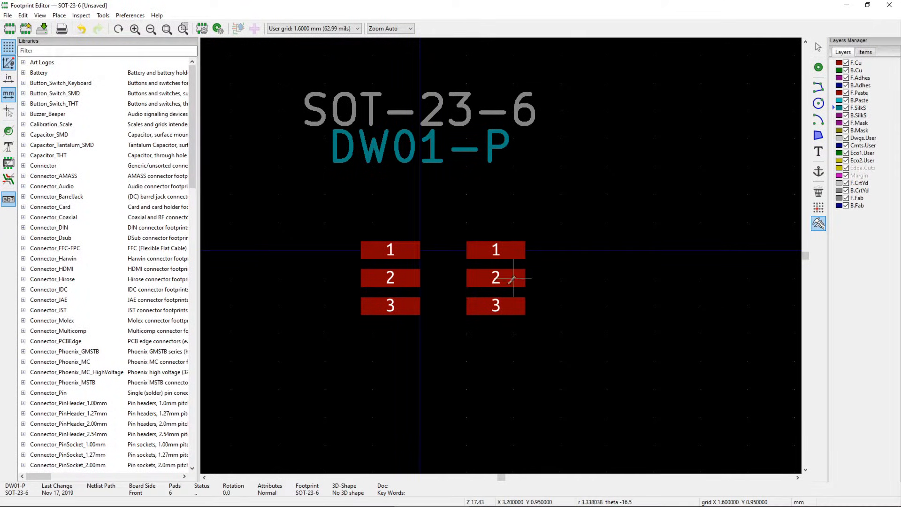
click(467, 277)
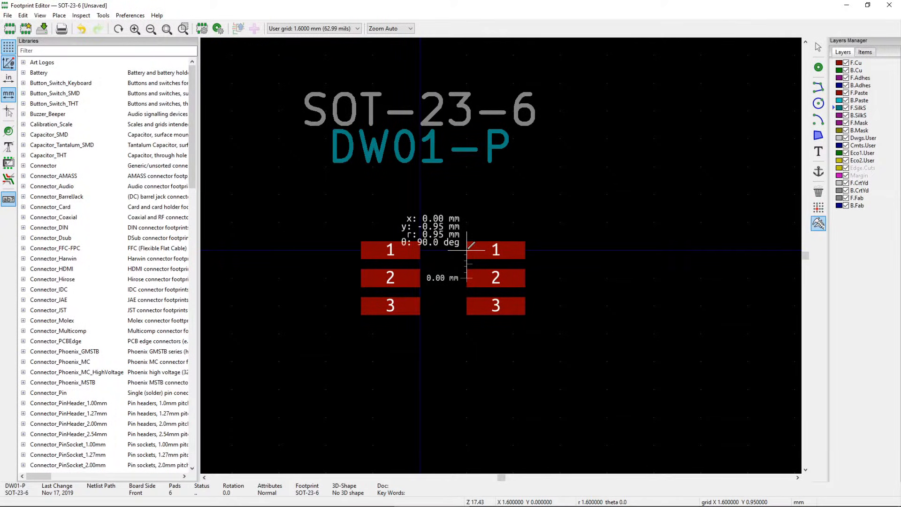
key(Escape)
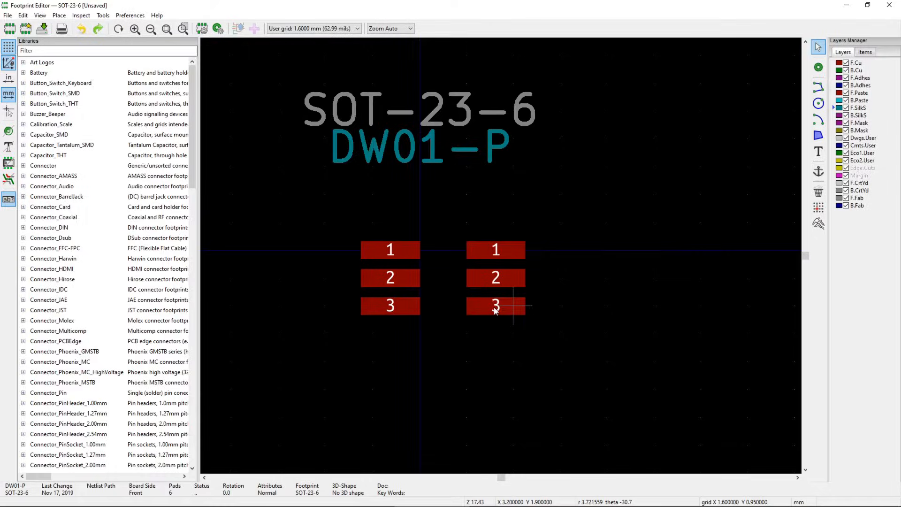
click(497, 313)
- Renumber the bottom-right pad to 4, then bring up right pad 2's properties for renumbering
double_click(496, 314)
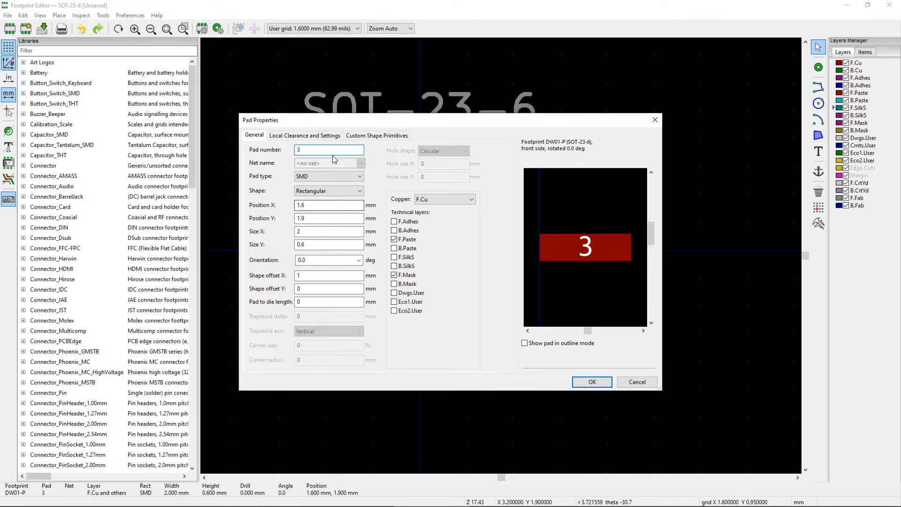
text(4)
click(591, 381)
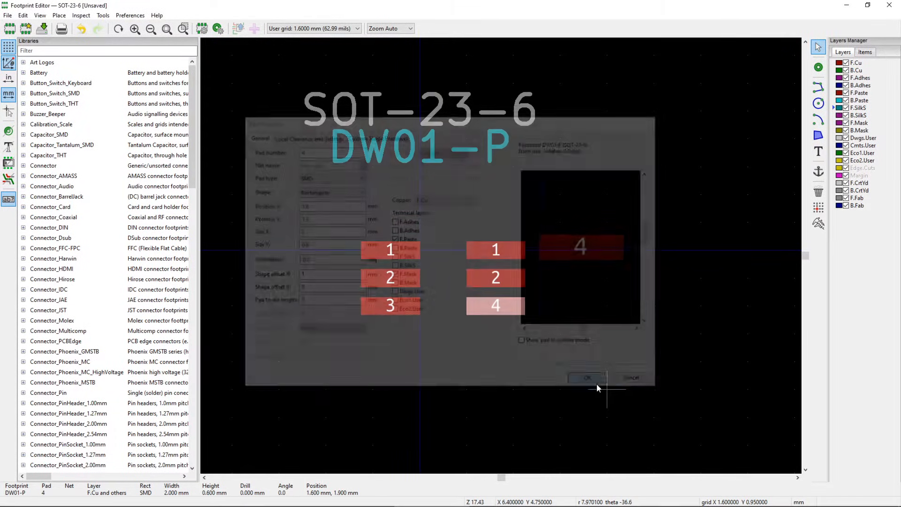
click(508, 282)
key(e)
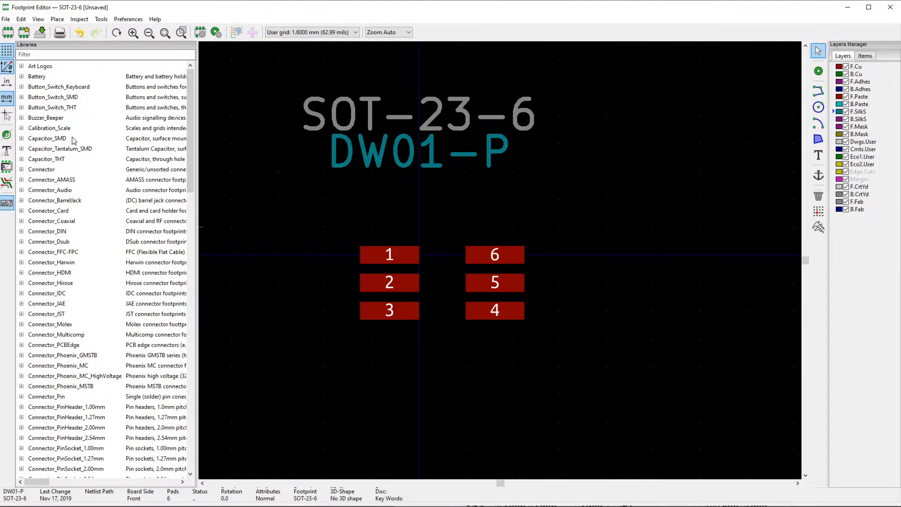
- Create the 'Custom Components.pretty' footprint library and add it to the Global library table
mouse_move(192, 162)
mouse_down()
mouse_move(203, 379)
mouse_move(201, 162)
mouse_up()
right_click(104, 224)
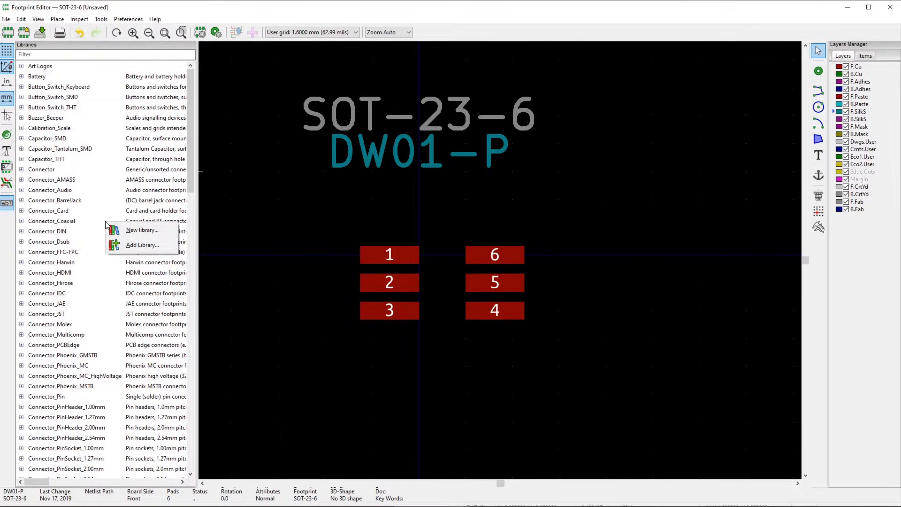
click(143, 232)
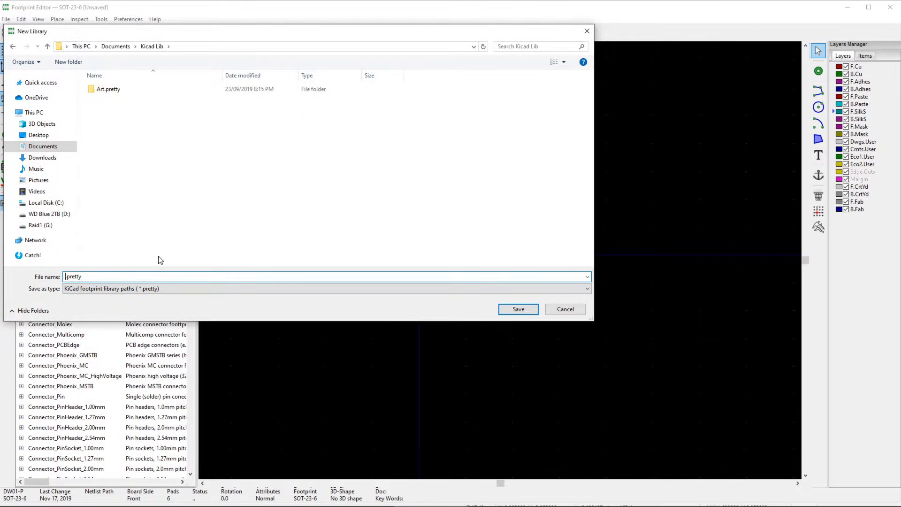
text(Custom Components)
click(518, 309)
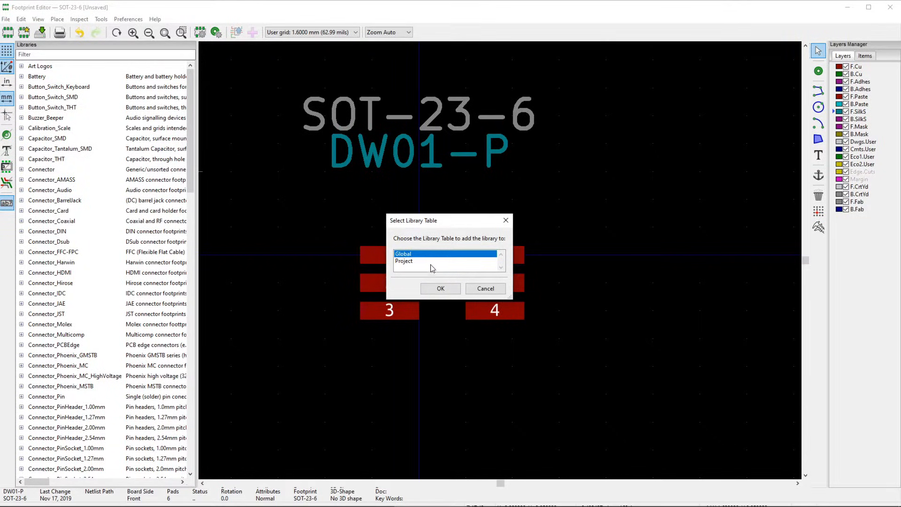
click(406, 264)
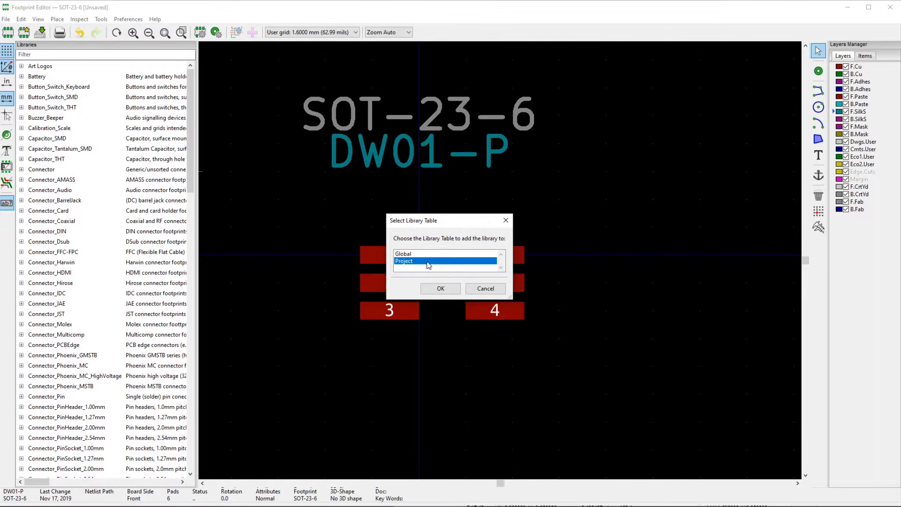
click(415, 255)
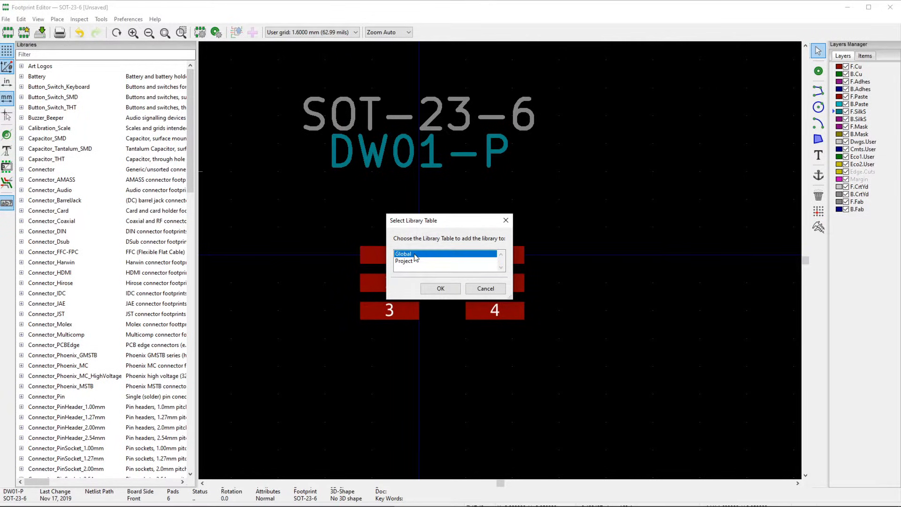
click(440, 288)
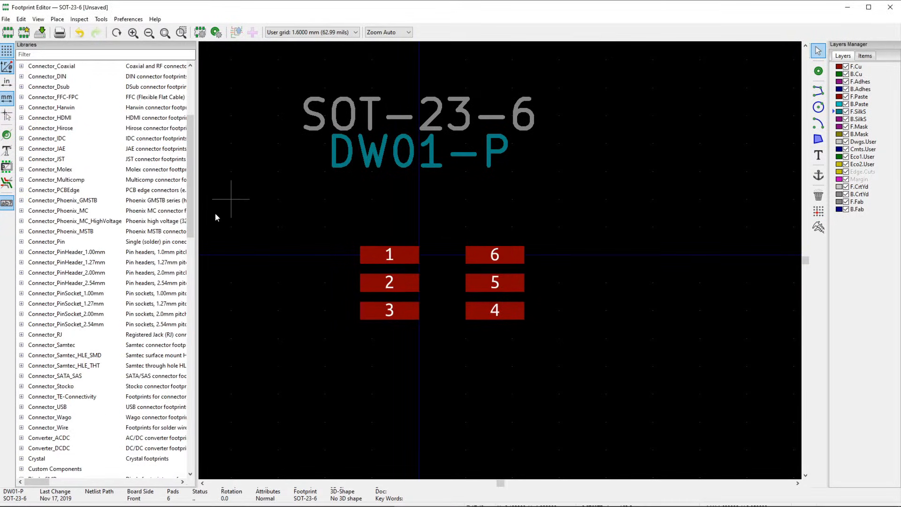
click(6, 19)
- Save As the SOT-23-6 footprint into Custom Components and expand that library to show it
click(61, 112)
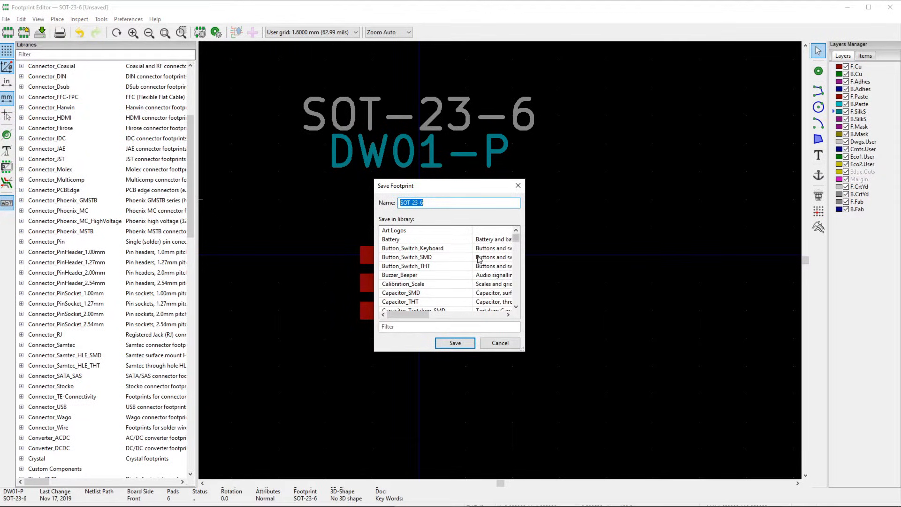
drag(517, 241, 523, 266)
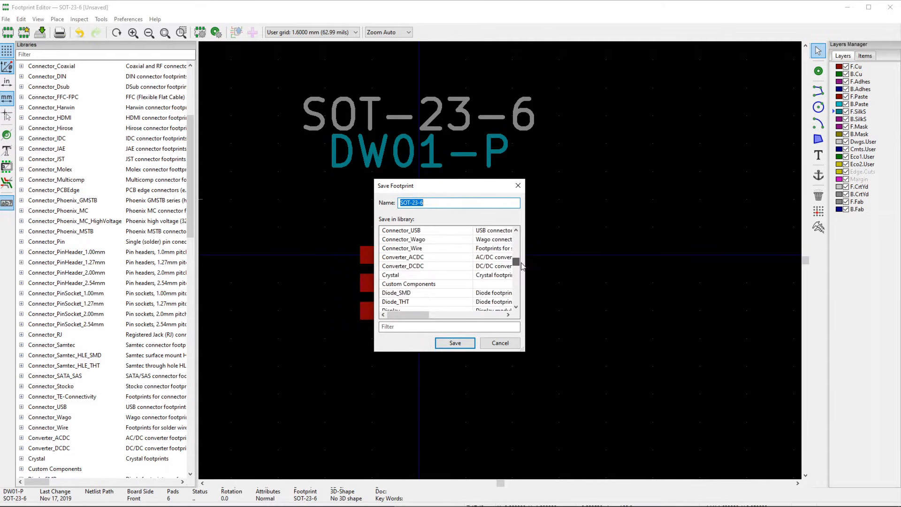
click(419, 287)
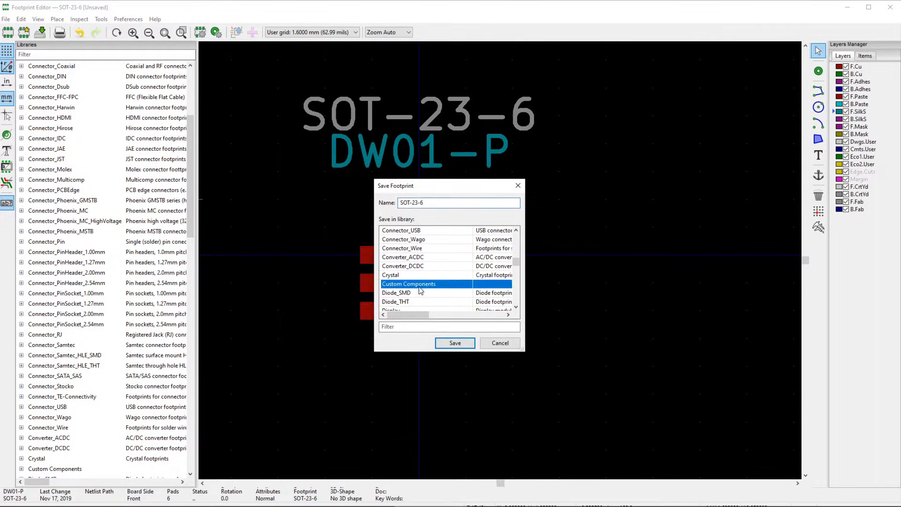
click(455, 343)
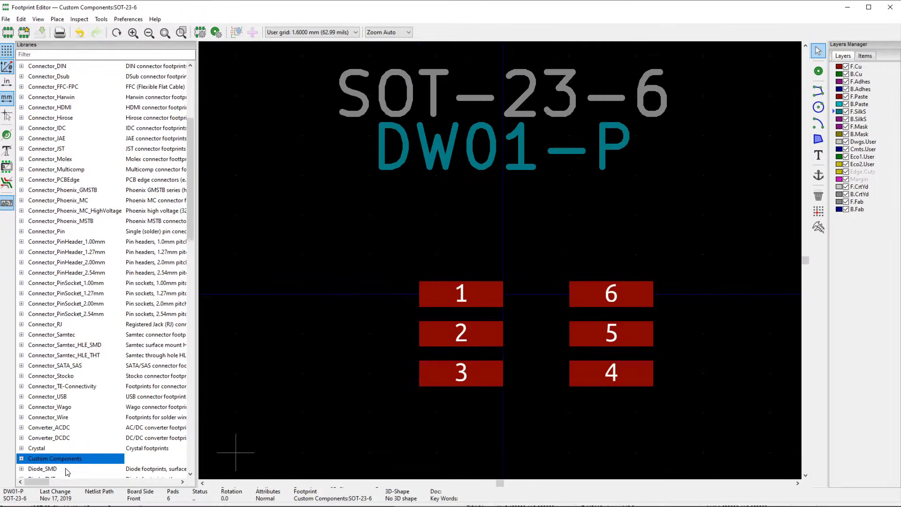
click(21, 459)
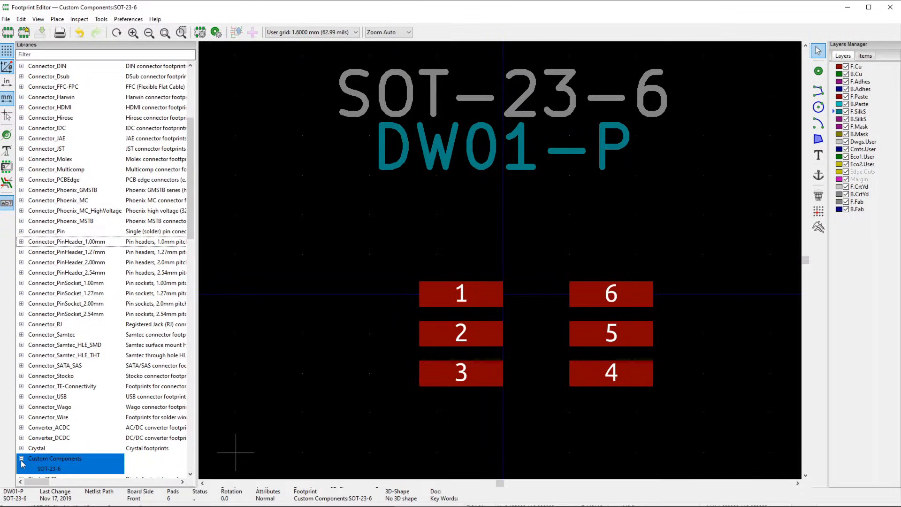
click(57, 471)
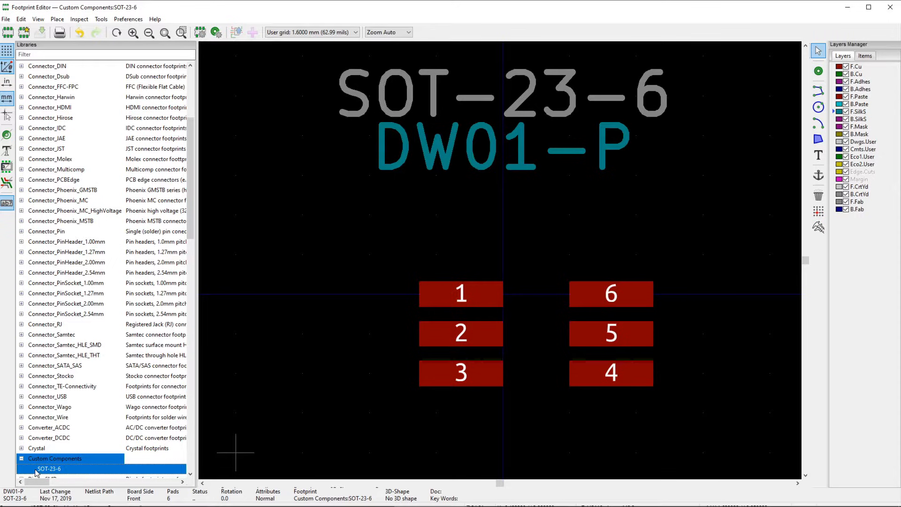
- Collapse Custom Components and launch the Symbol Editor from the project manager
click(21, 459)
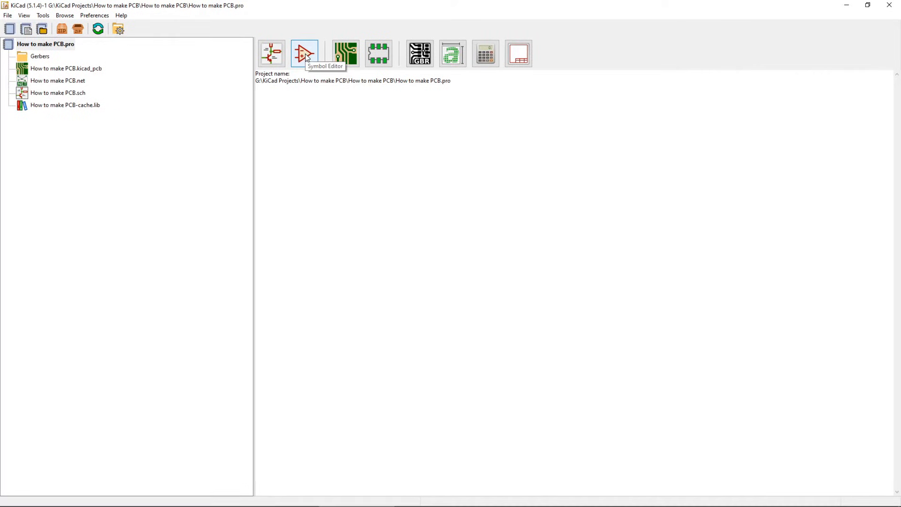
click(305, 55)
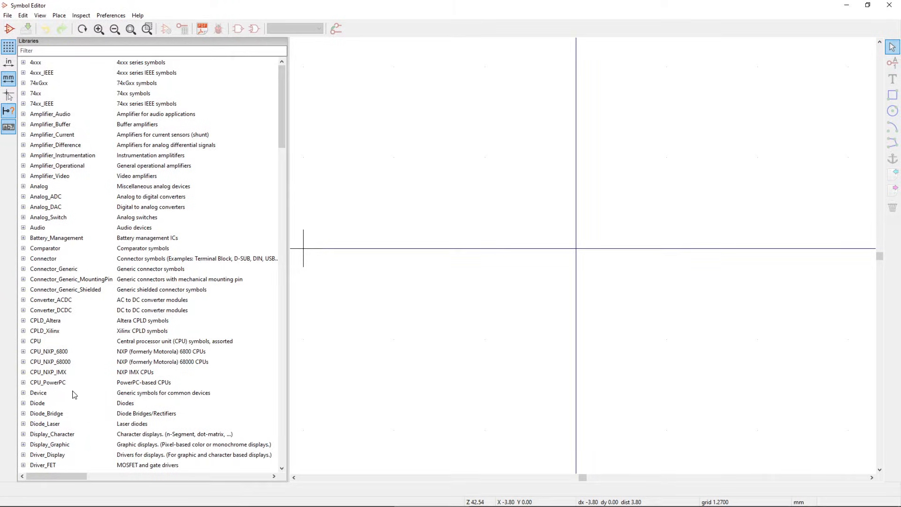
- In Battery_Management, create symbol DW01-P with default reference designator U
right_click(180, 224)
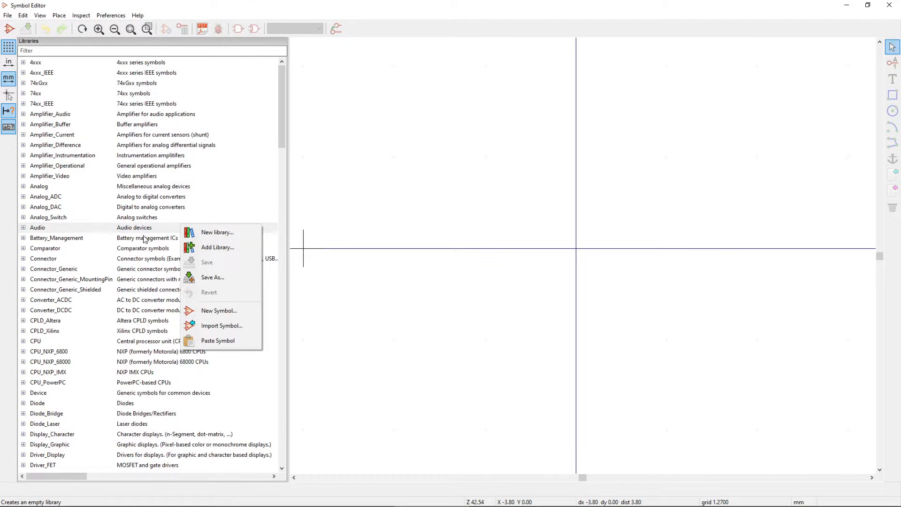
click(71, 240)
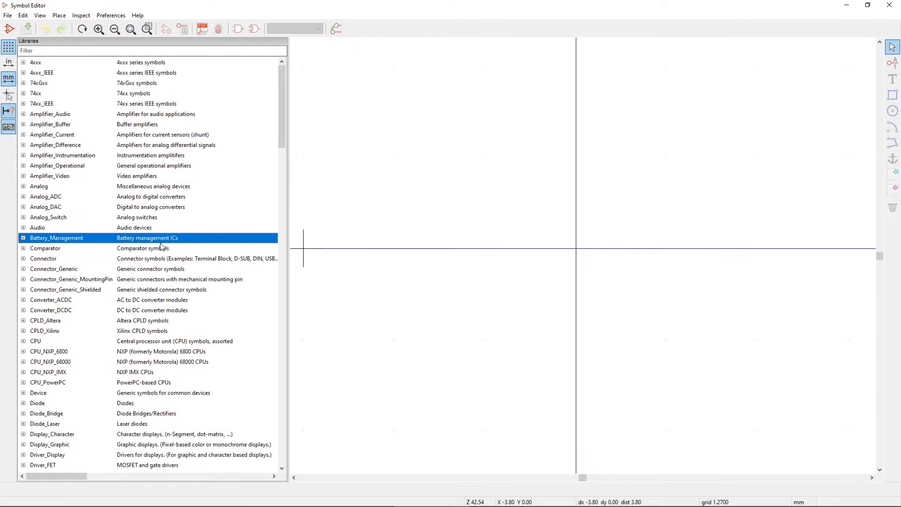
click(11, 30)
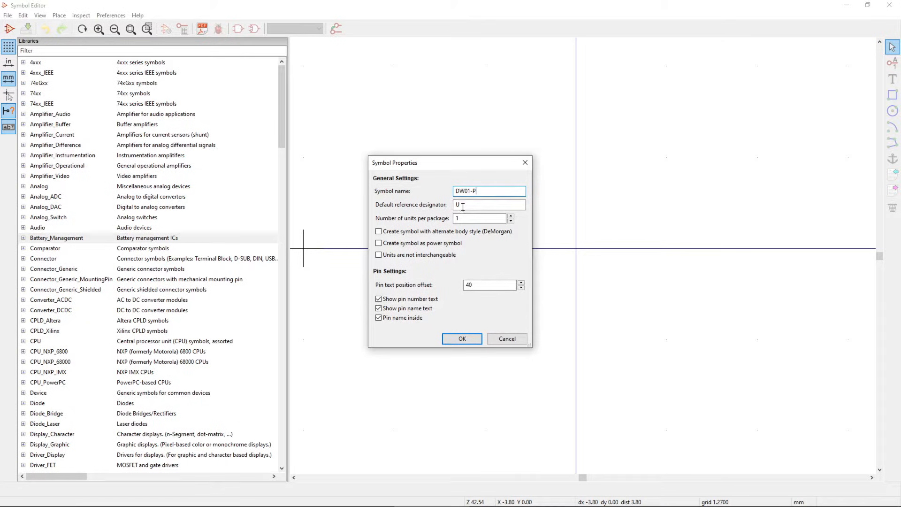
click(465, 207)
click(462, 340)
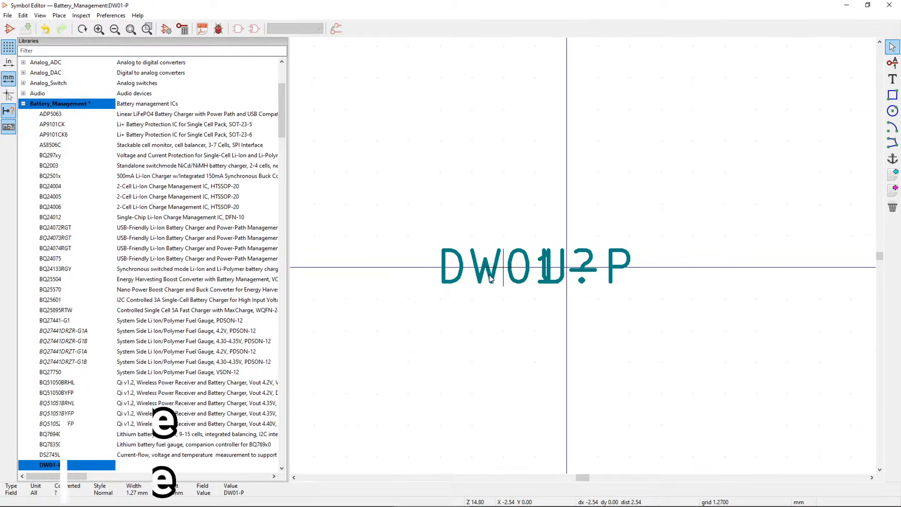
- Move the DW01-P name up and place the U? reference just below it
key(m)
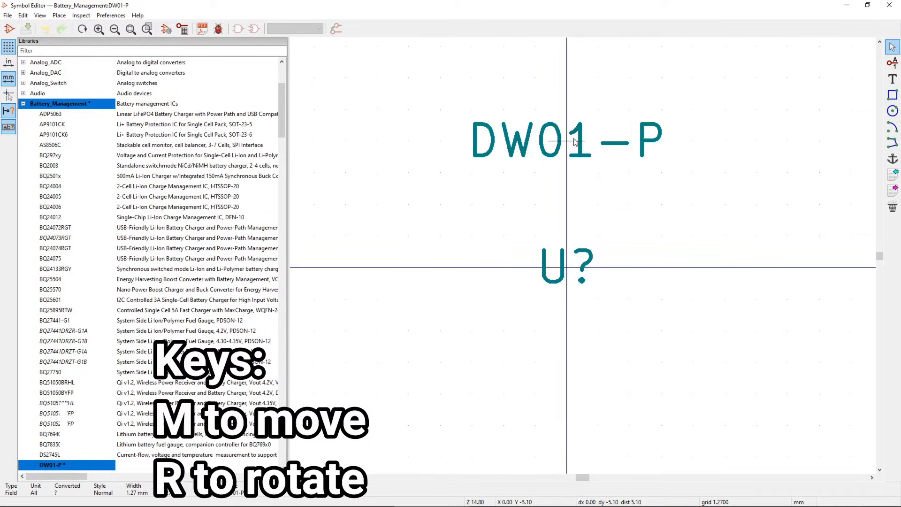
click(563, 78)
key(m)
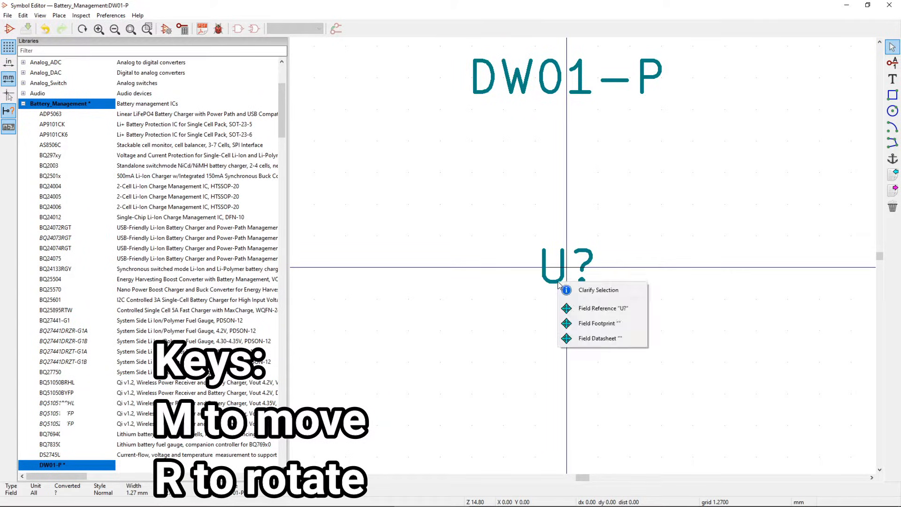
click(589, 309)
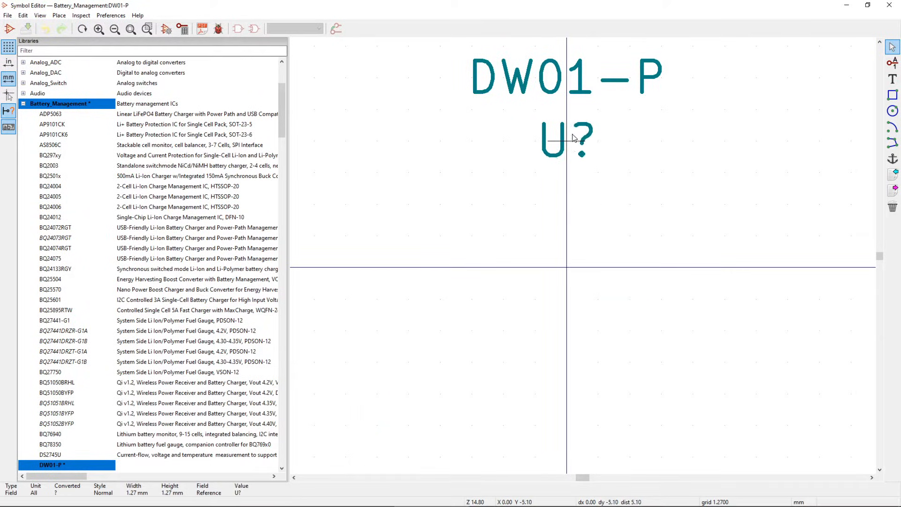
click(573, 134)
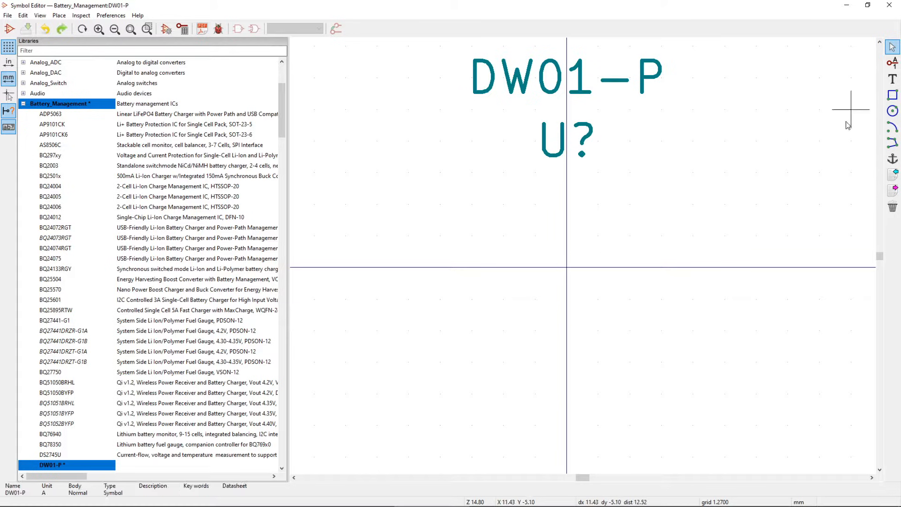
- Practise drawing a rectangle, a circle and an upward-bulging arc on the symbol canvas
click(893, 95)
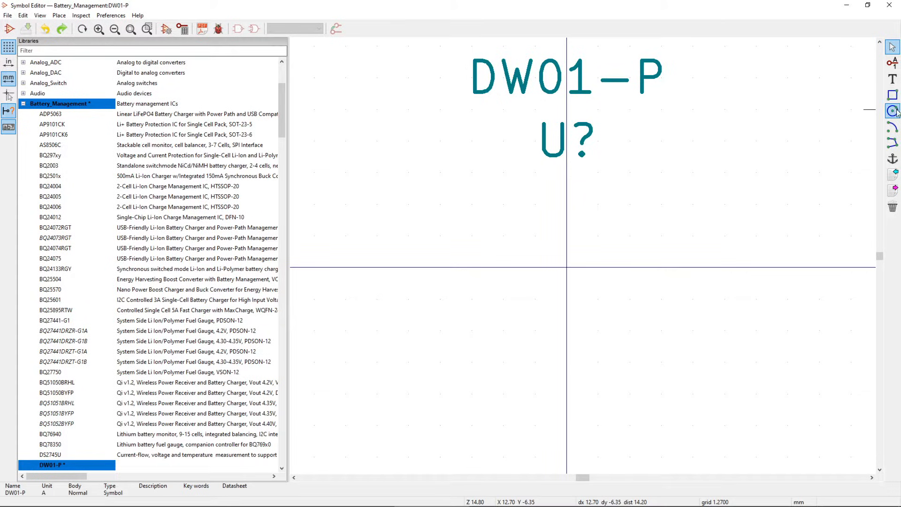
click(894, 130)
click(892, 95)
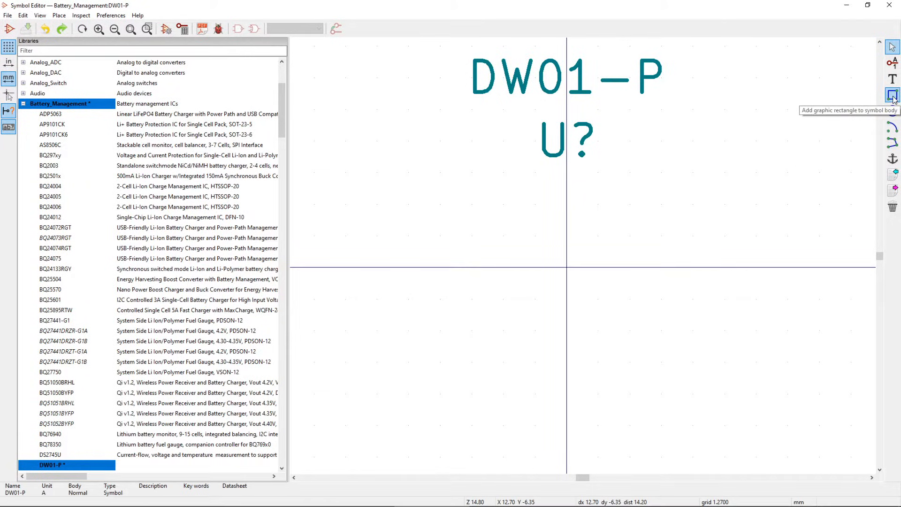
click(567, 267)
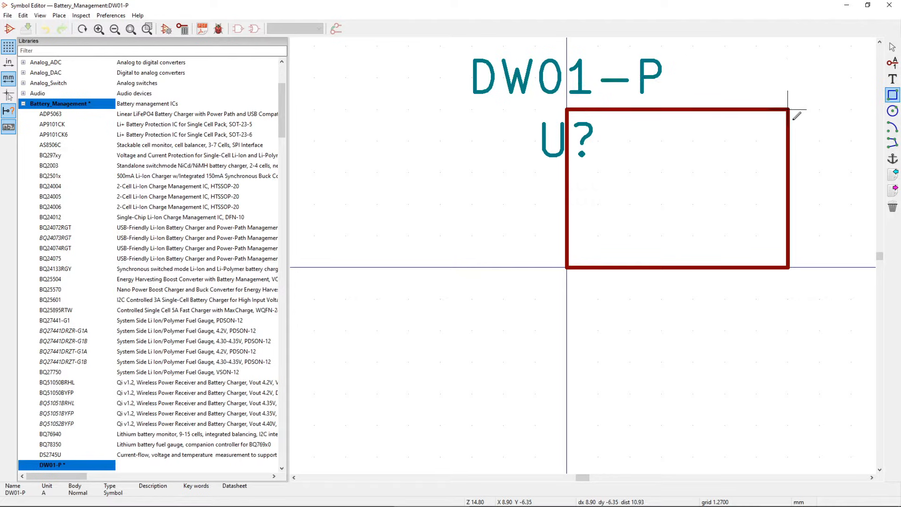
click(694, 173)
click(893, 111)
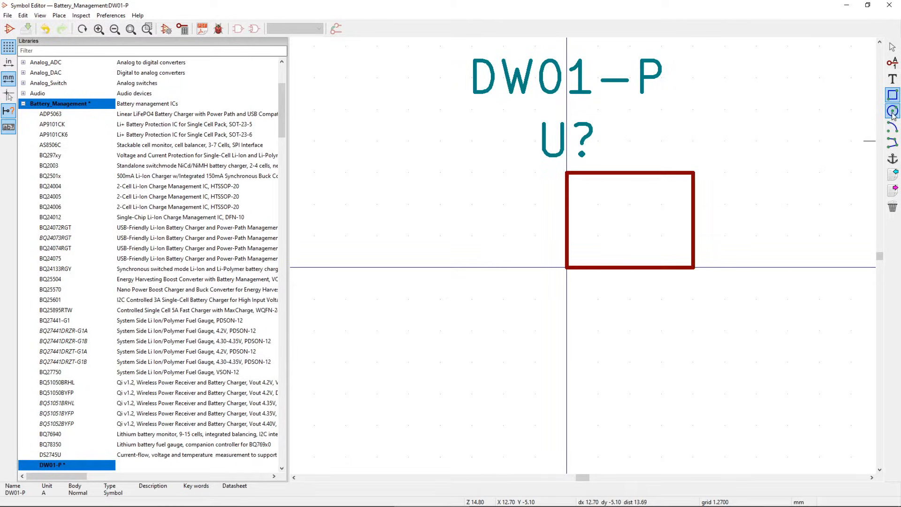
click(634, 329)
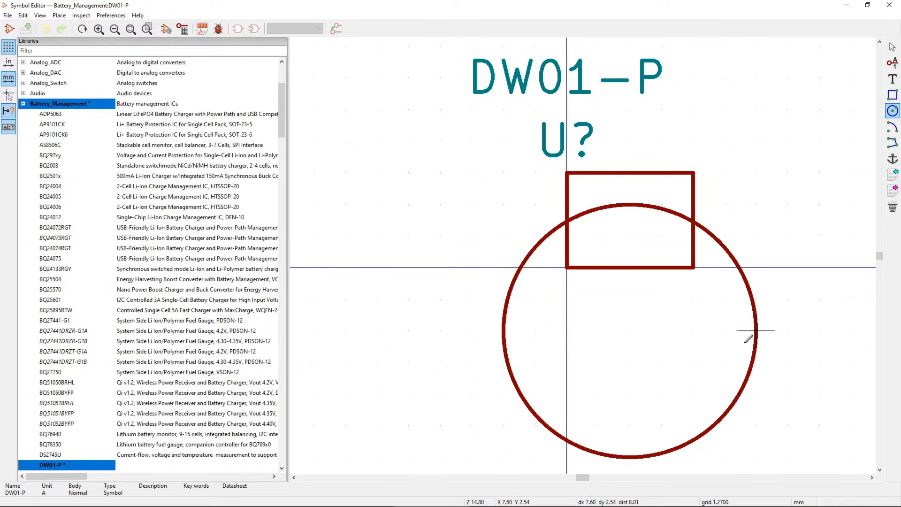
click(685, 337)
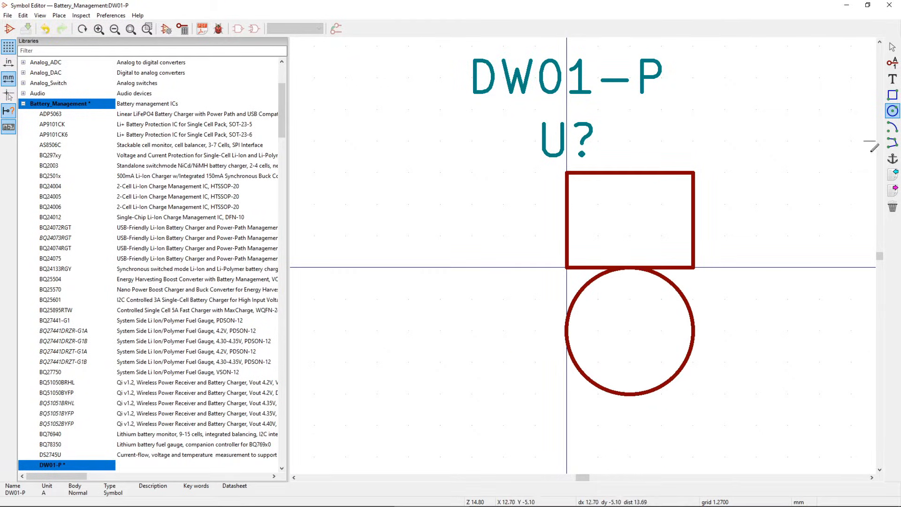
click(892, 126)
click(408, 268)
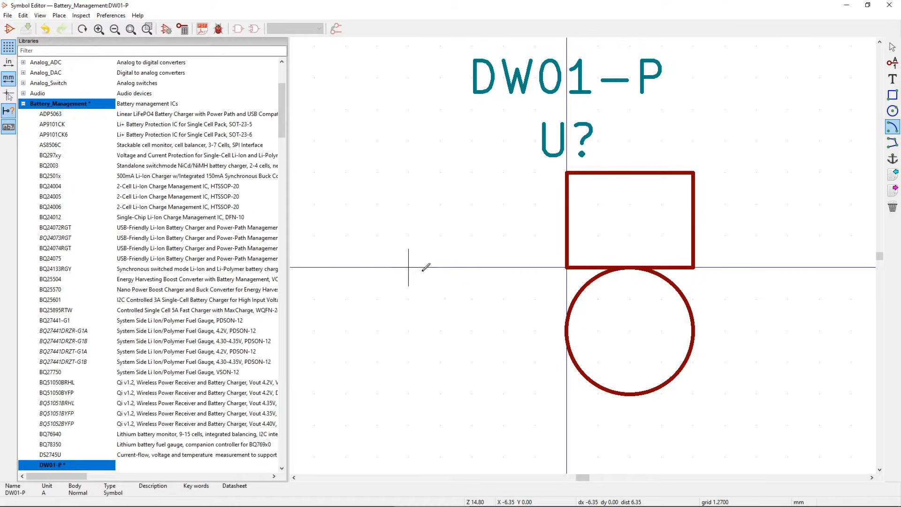
click(535, 267)
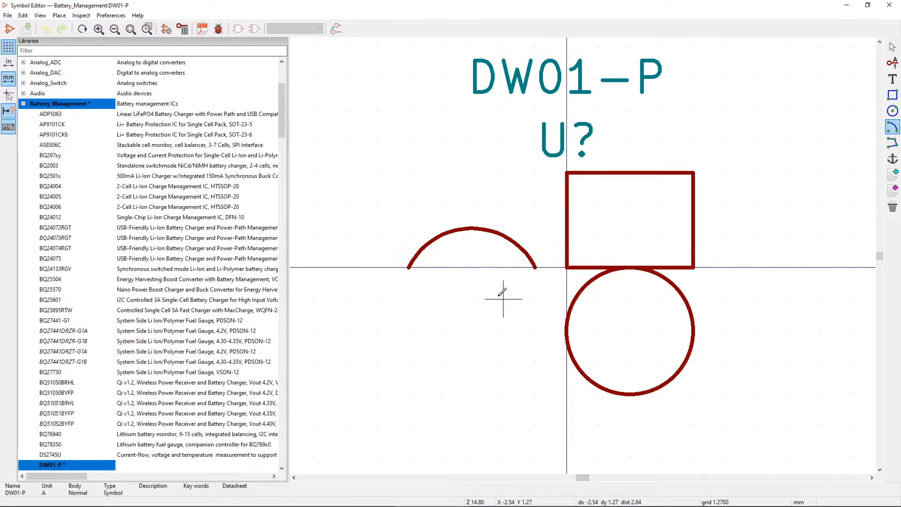
click(502, 292)
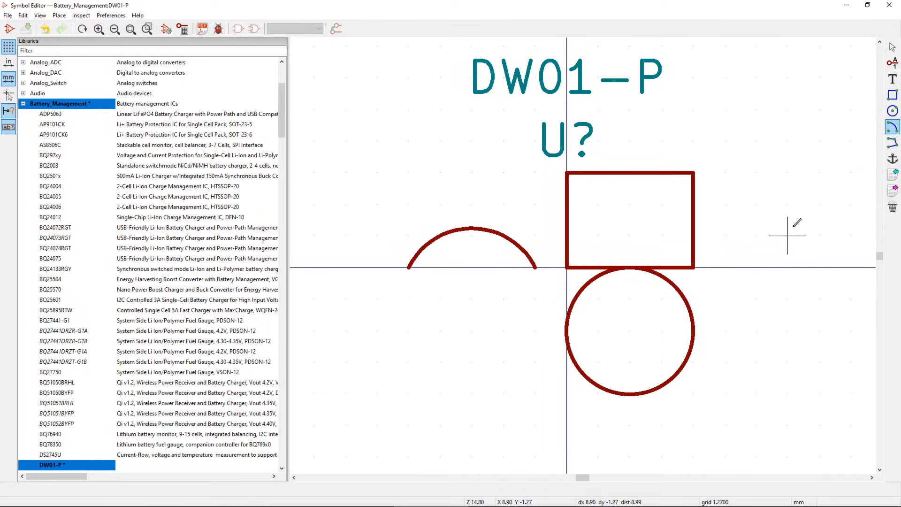
- Draw a practice polyline, then undo the practice shapes
click(894, 144)
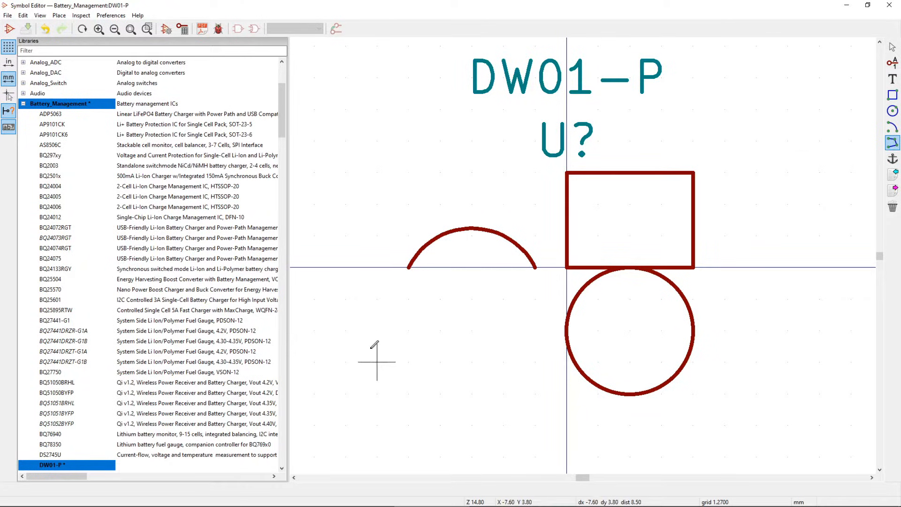
click(377, 332)
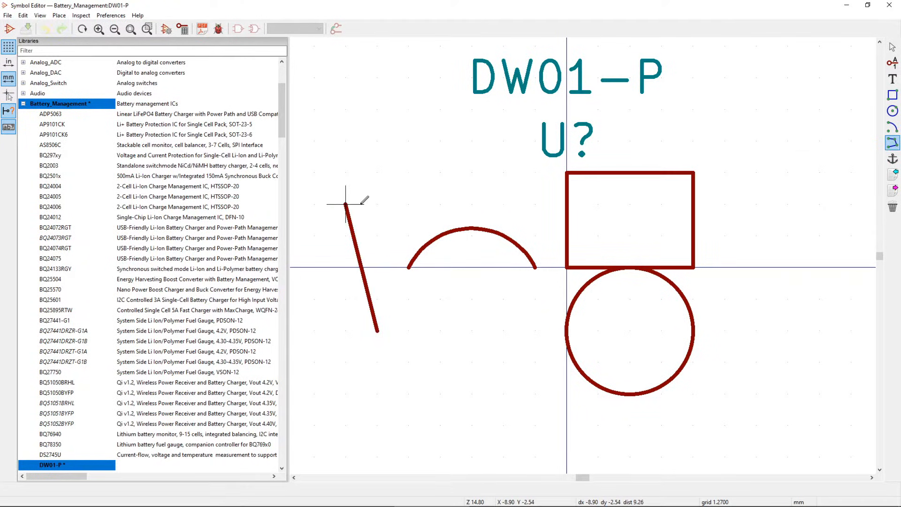
click(345, 204)
click(472, 141)
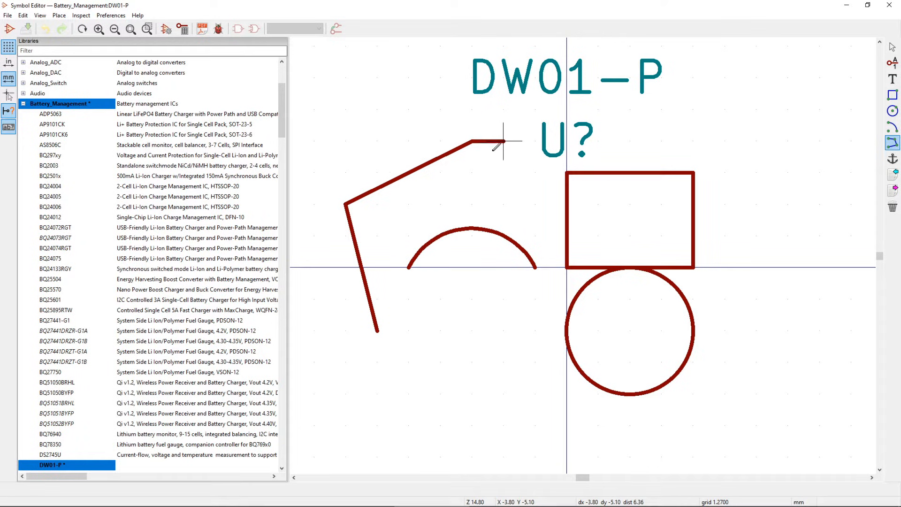
double_click(542, 227)
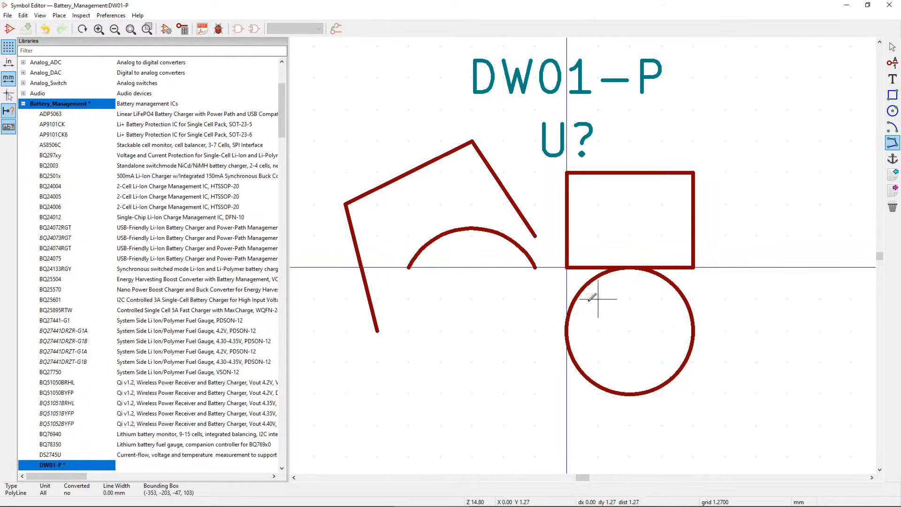
key(ctrl+z)
key(ctrl+z)
key(ctrl+z)
key(ctrl+z)
key(Escape)
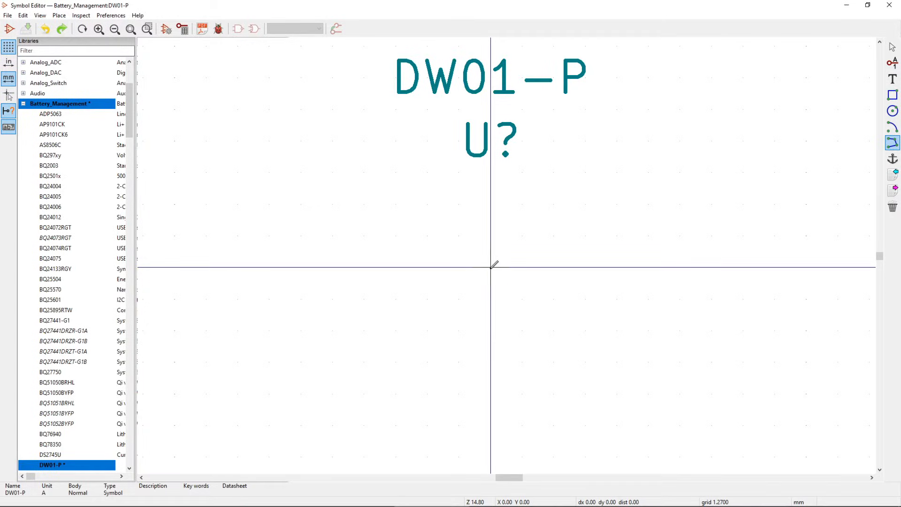
- Draw a diode outline (closed triangle plus vertical bar) at the origin, then undo it
click(491, 267)
click(427, 235)
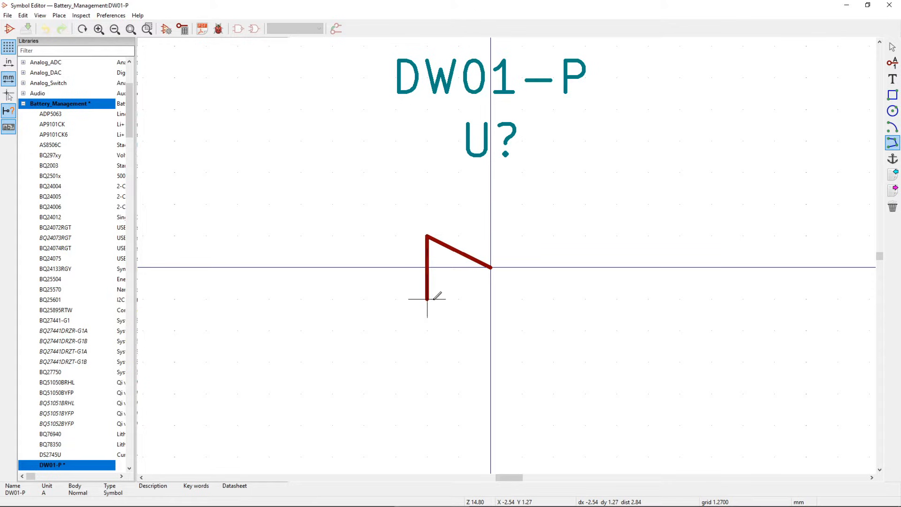
click(427, 299)
double_click(491, 267)
click(491, 236)
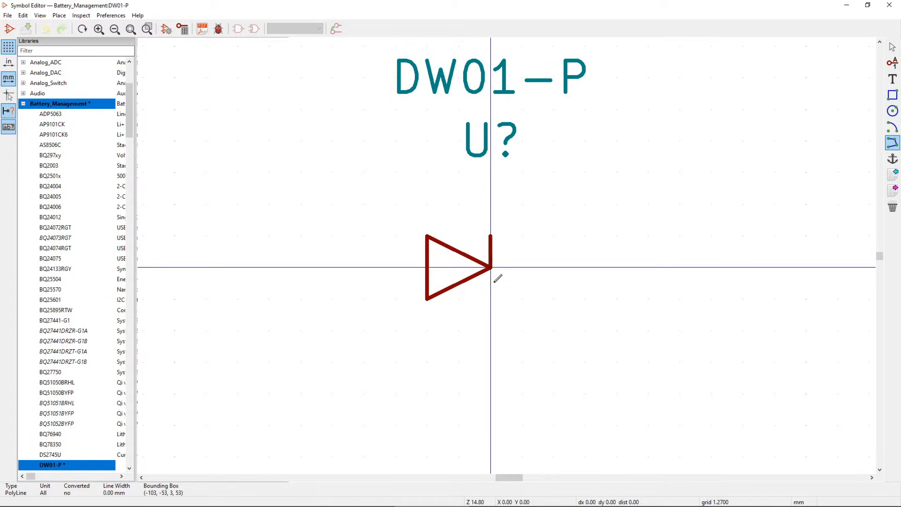
double_click(491, 298)
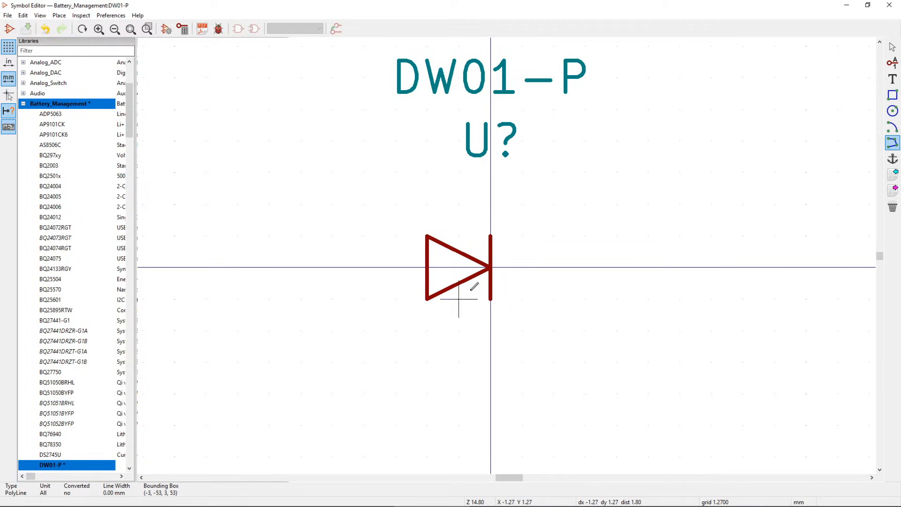
key(ctrl+z)
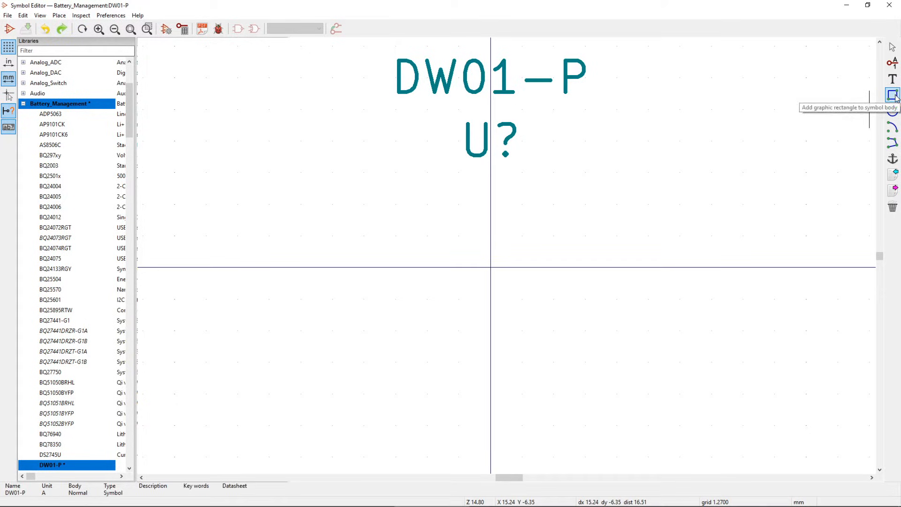
- Draw a rectangular symbol body from below the U? reference down to the lower left
click(892, 96)
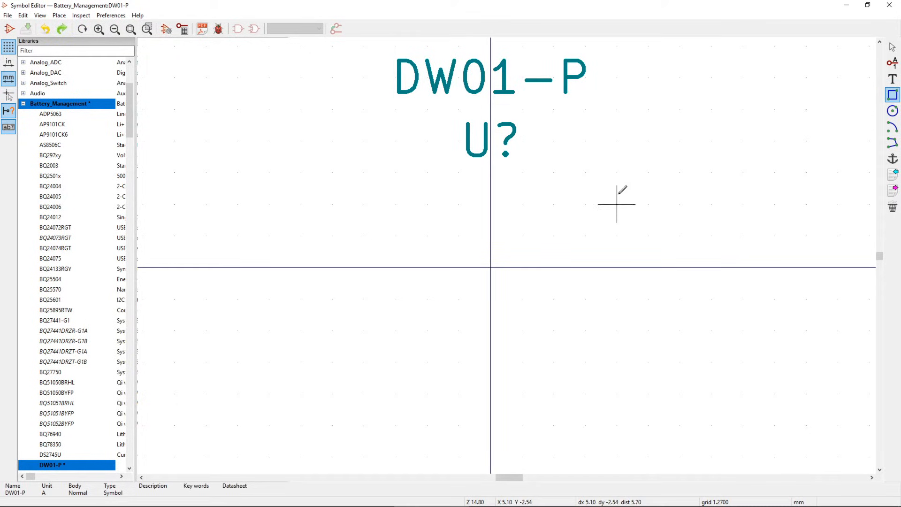
click(585, 140)
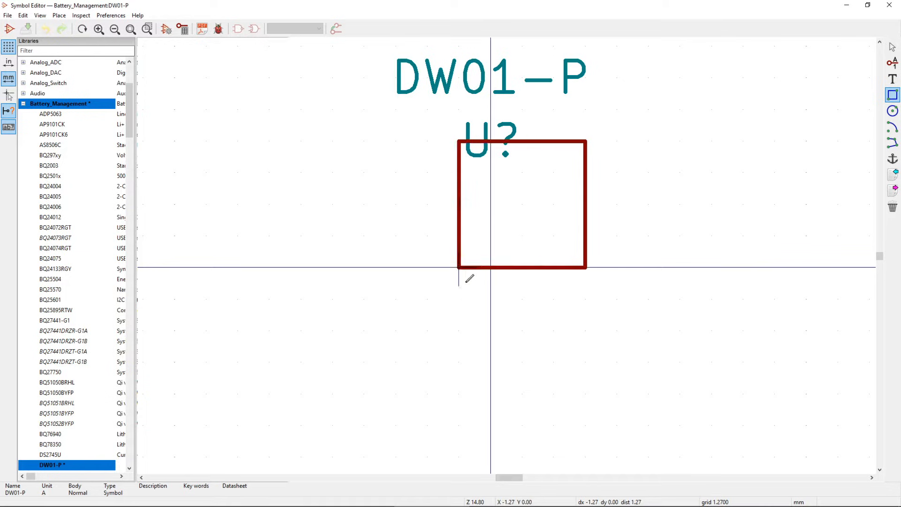
click(396, 393)
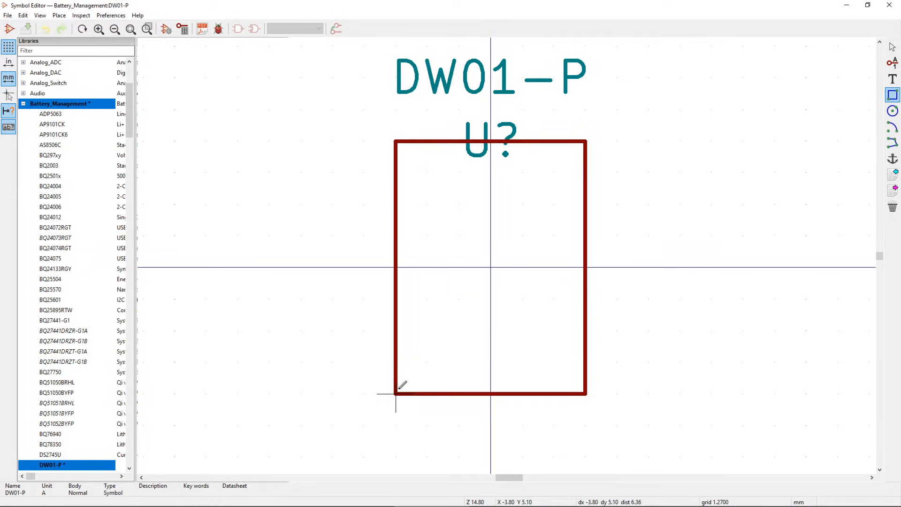
key(Escape)
- Set the rectangle's fill to the body background colour
right_click(585, 291)
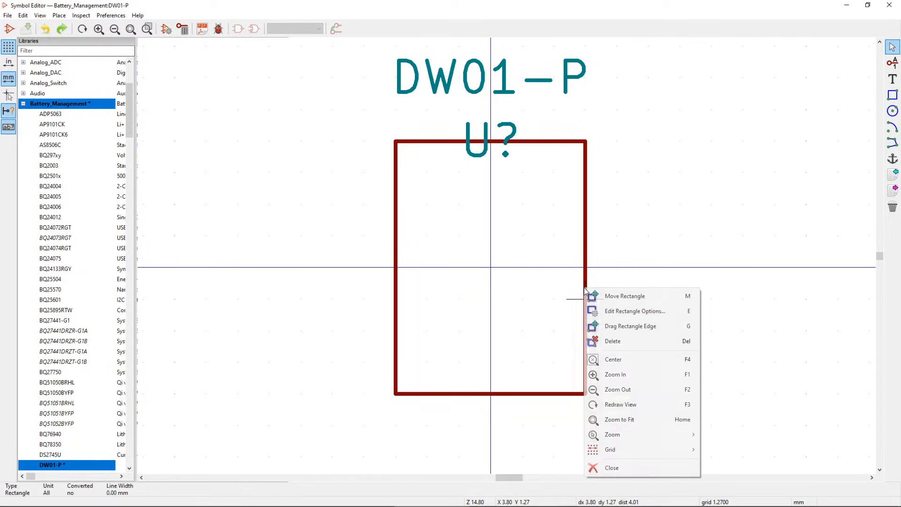
click(638, 312)
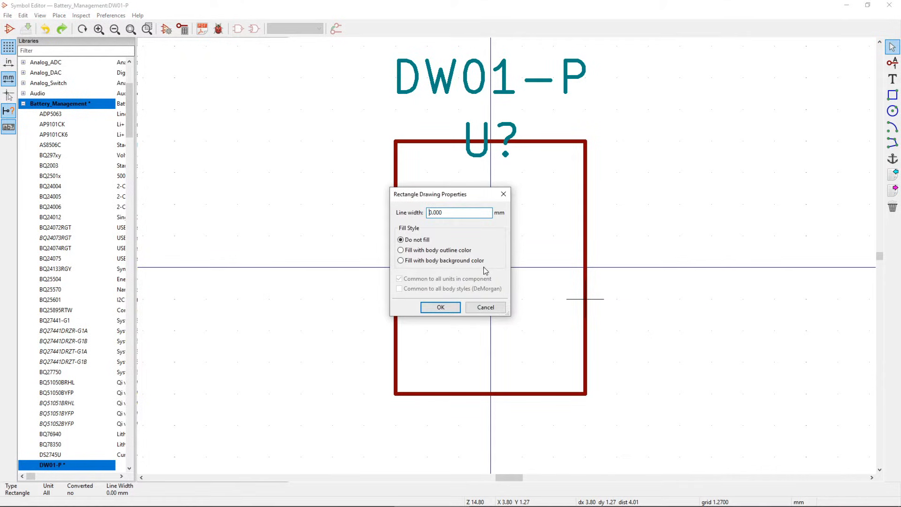
click(458, 260)
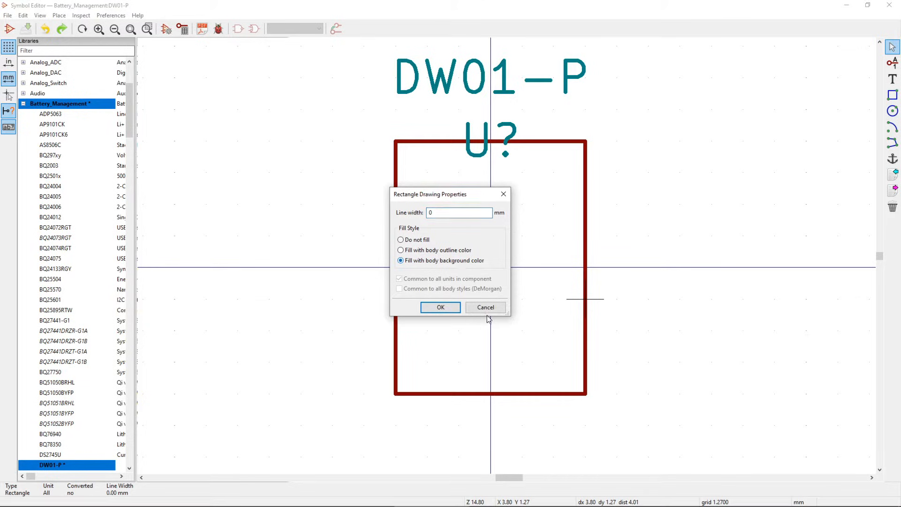
click(436, 309)
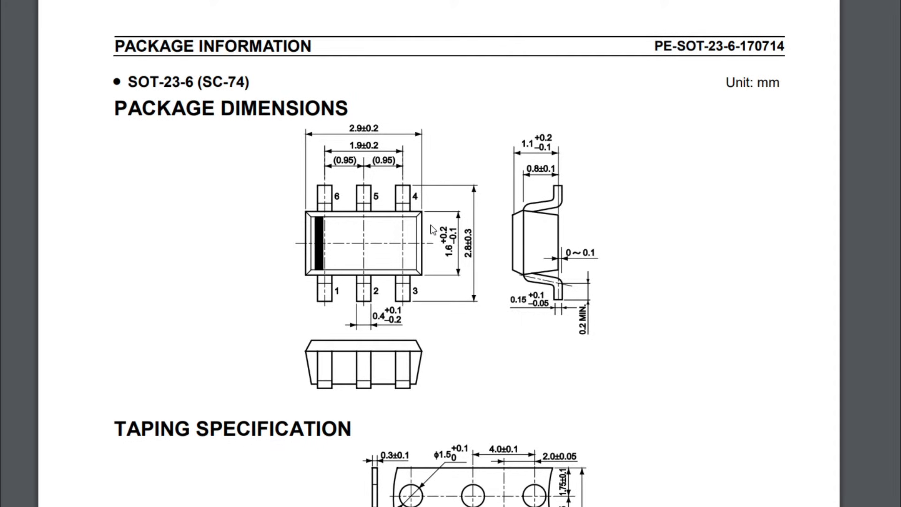
- Scroll the DW01-P datasheet down to page 2's Pin Configuration table and highlight pin 1's name OD
drag(128, 82, 198, 84)
click(198, 97)
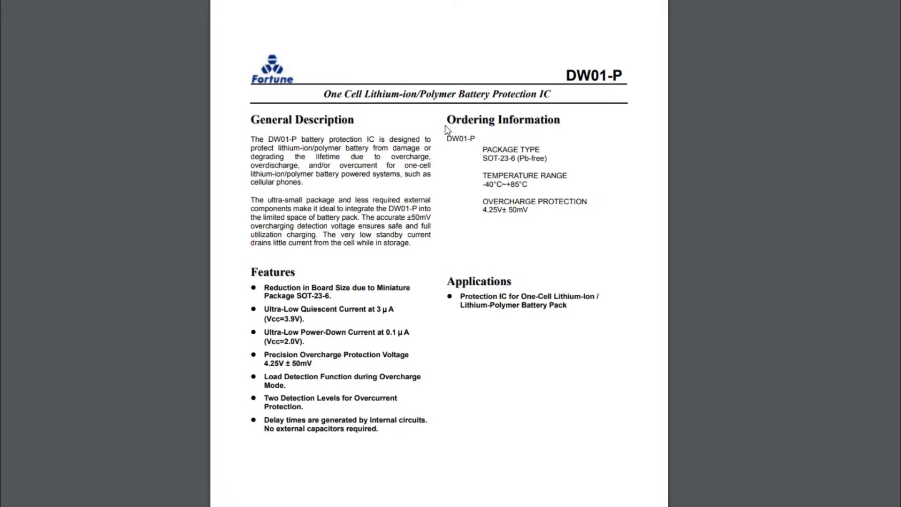
drag(567, 77, 626, 79)
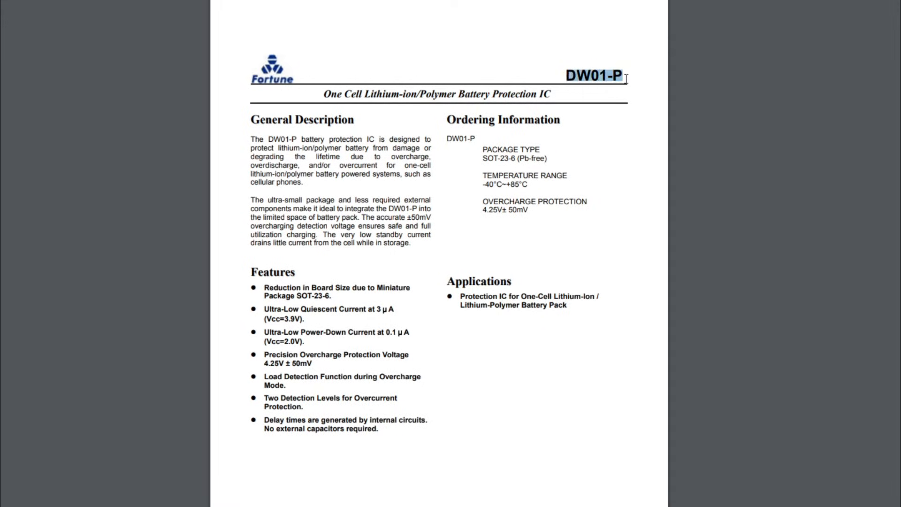
click(611, 108)
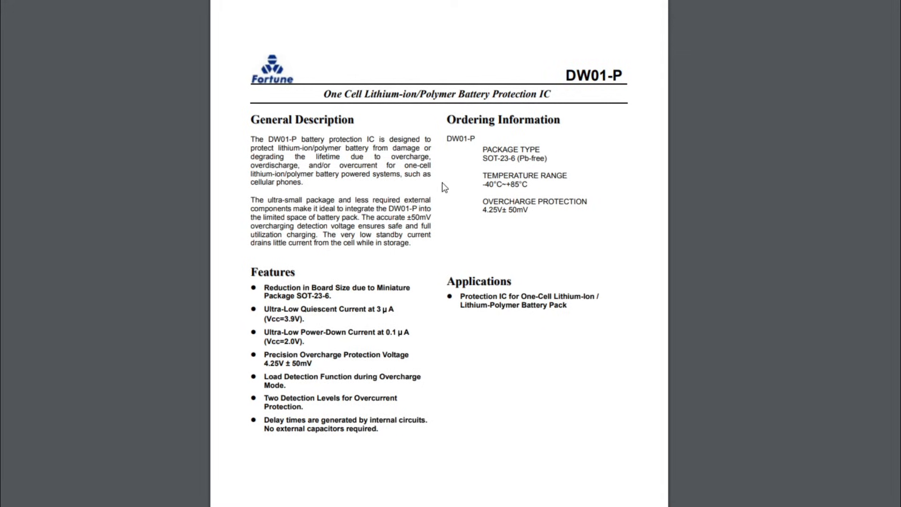
scroll(475, 311, down, 15)
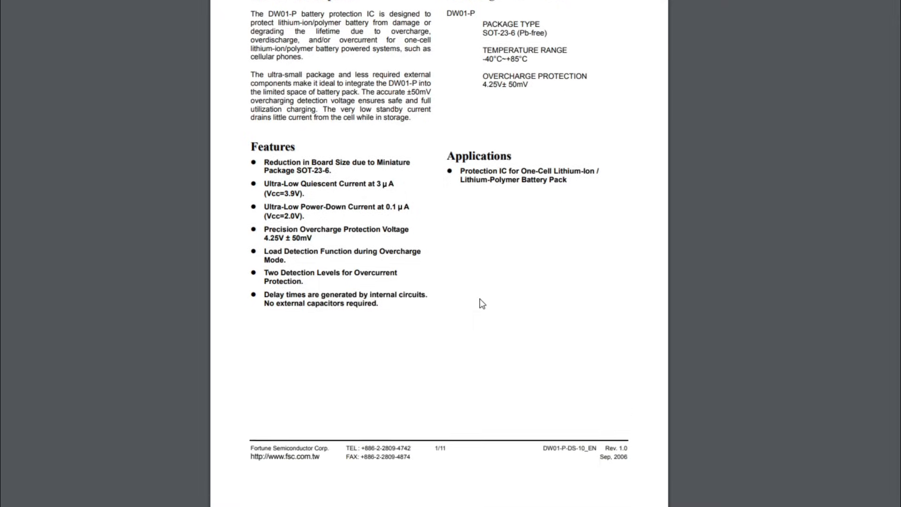
scroll(521, 260, down, 3)
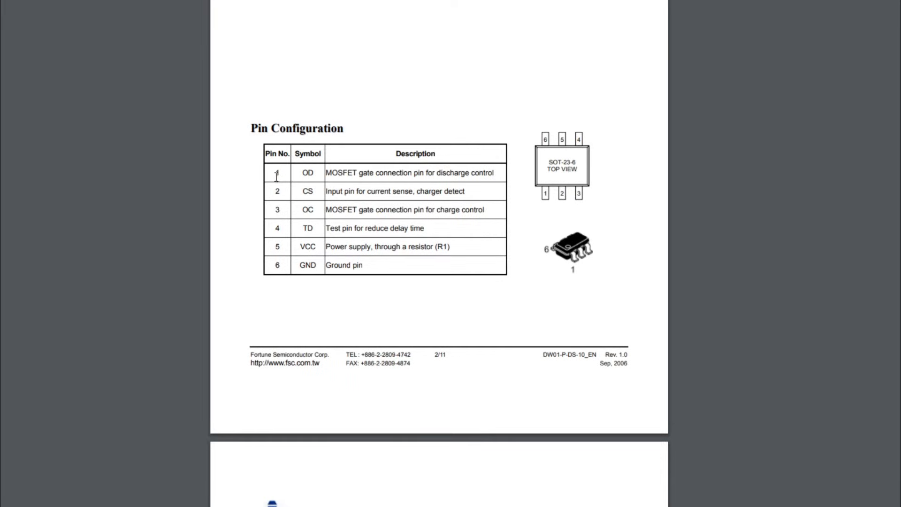
drag(302, 171, 316, 172)
- Start a new pin left of the body named OD with electrical type Bidirectional
click(316, 173)
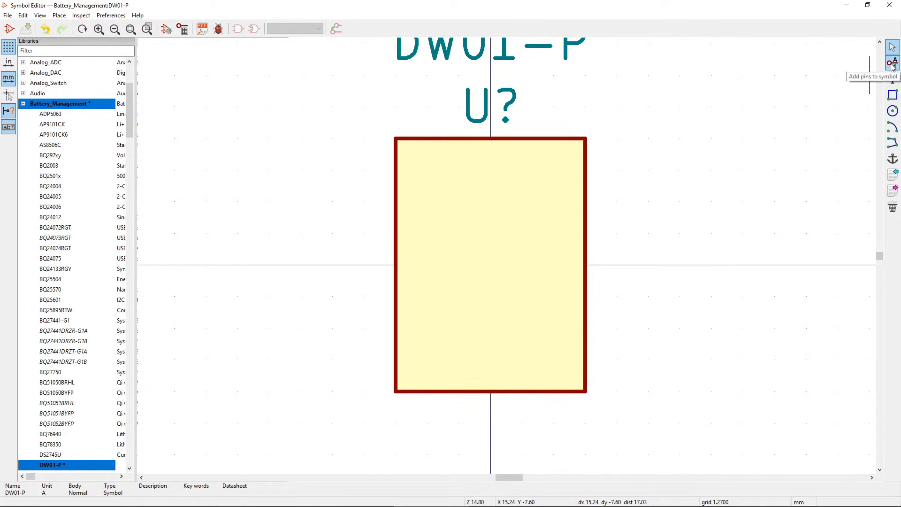
click(891, 65)
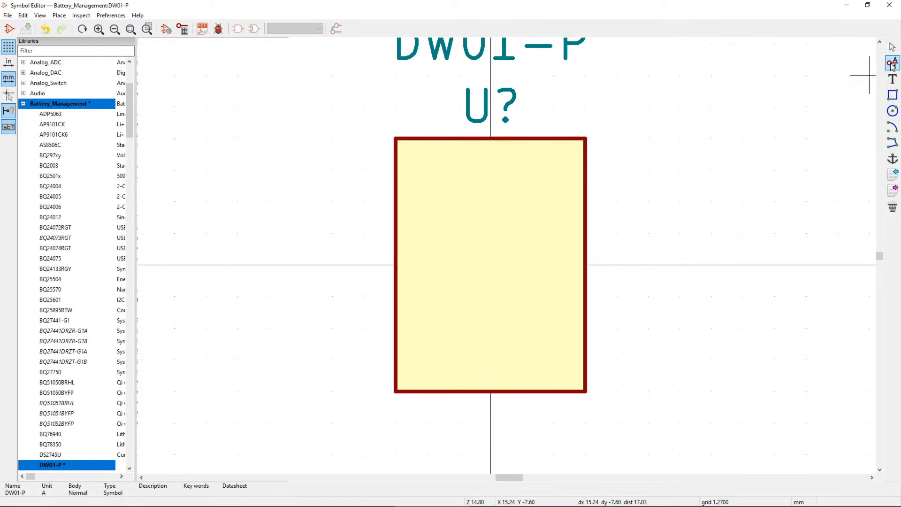
click(364, 233)
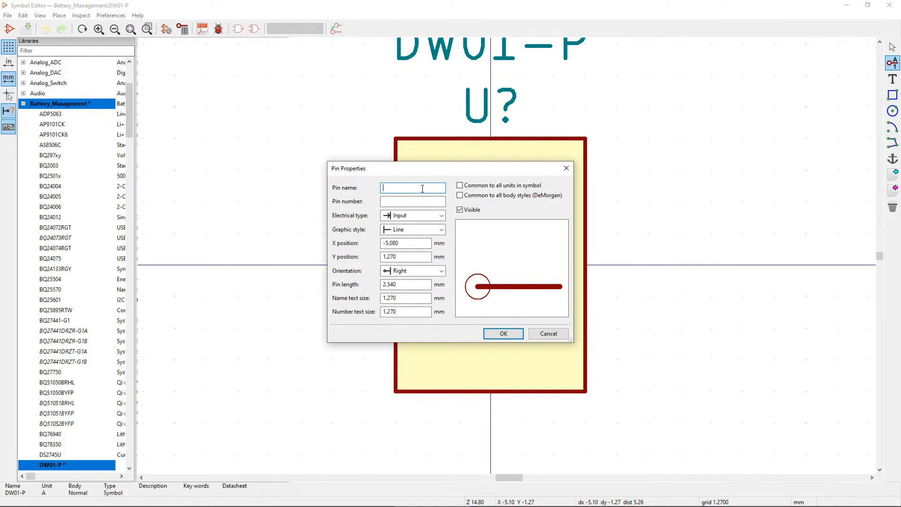
text(OD)
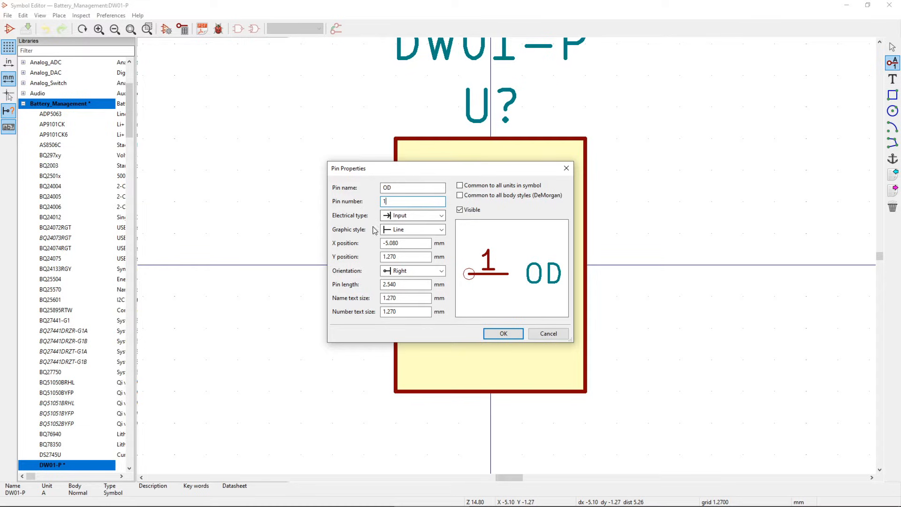
click(410, 215)
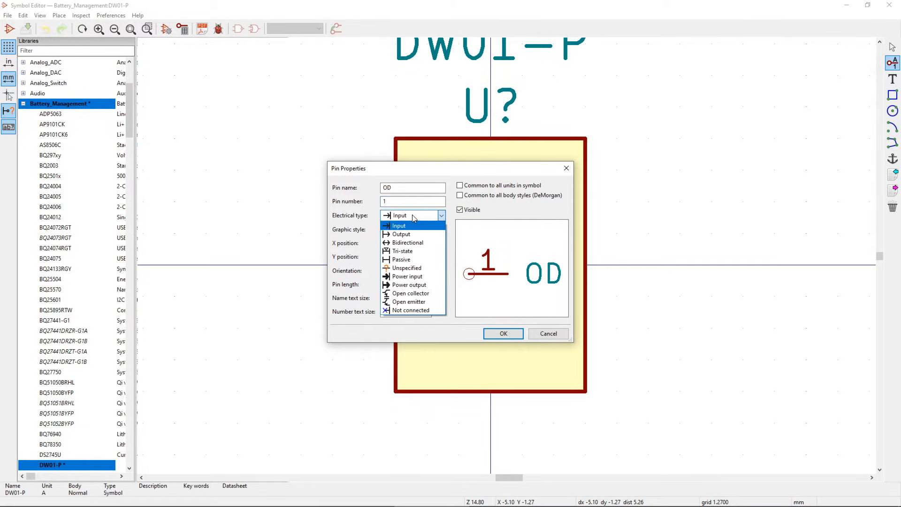
click(417, 243)
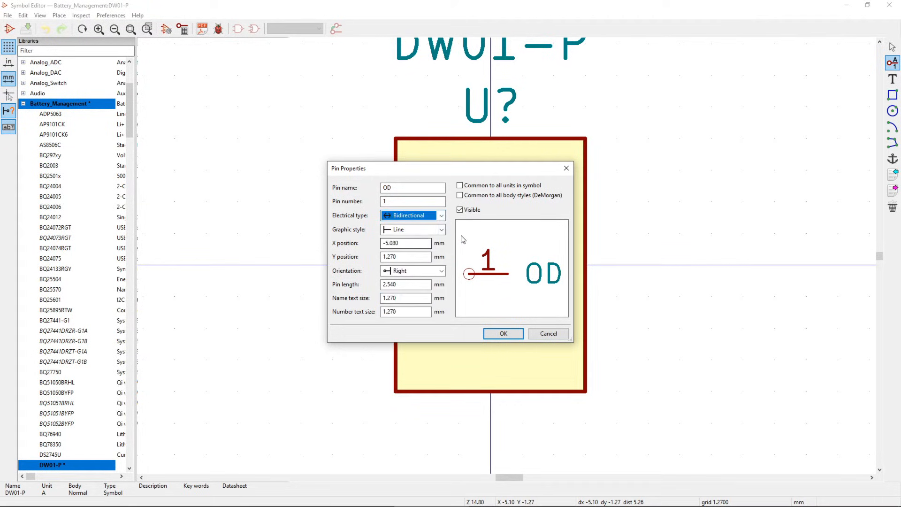
- Keep the plain Line graphic style after trying Inverted and Clock, and place pin 1 at the body's upper left
click(396, 229)
click(422, 247)
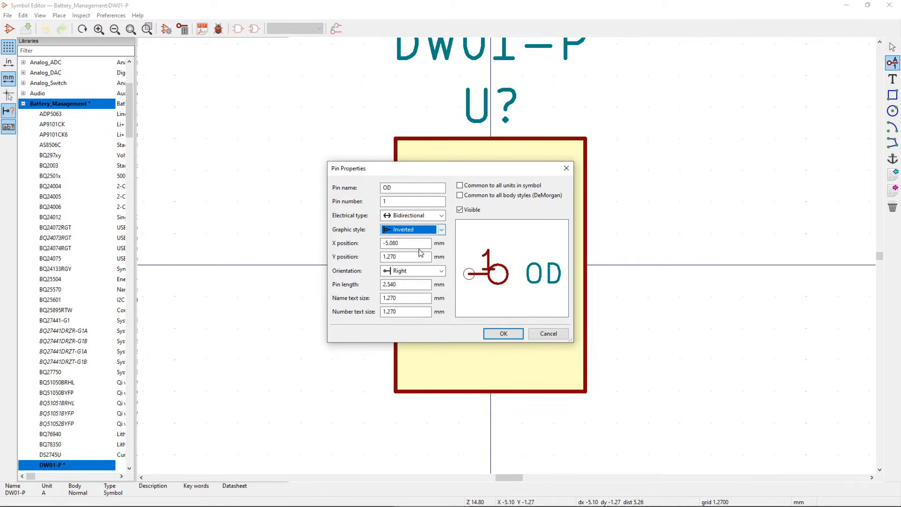
click(441, 229)
click(419, 256)
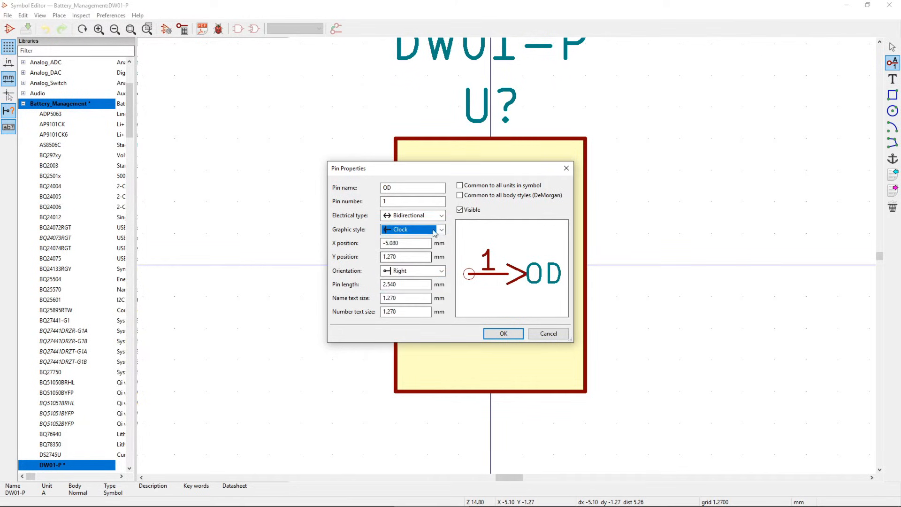
click(441, 229)
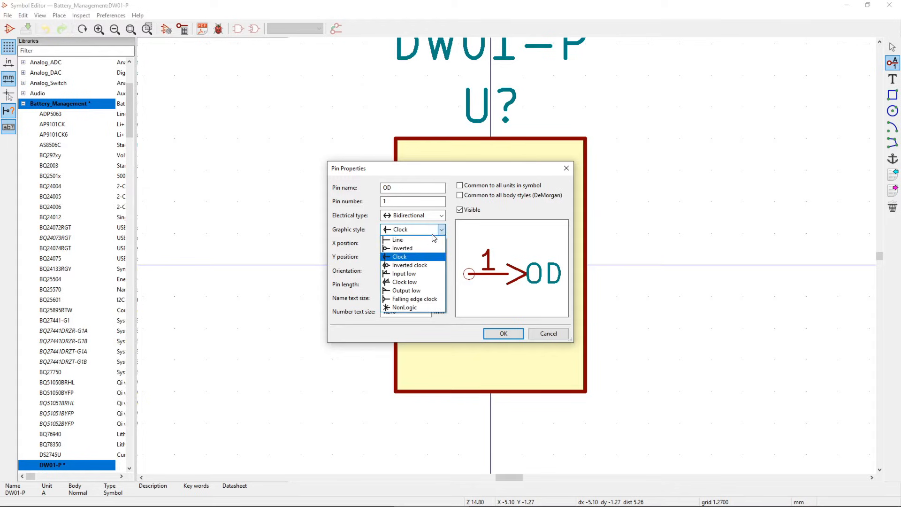
click(406, 240)
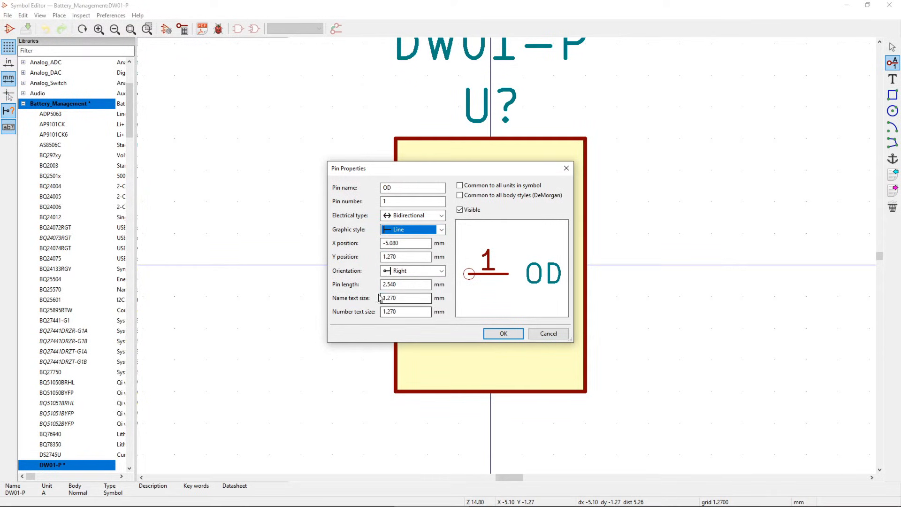
click(503, 333)
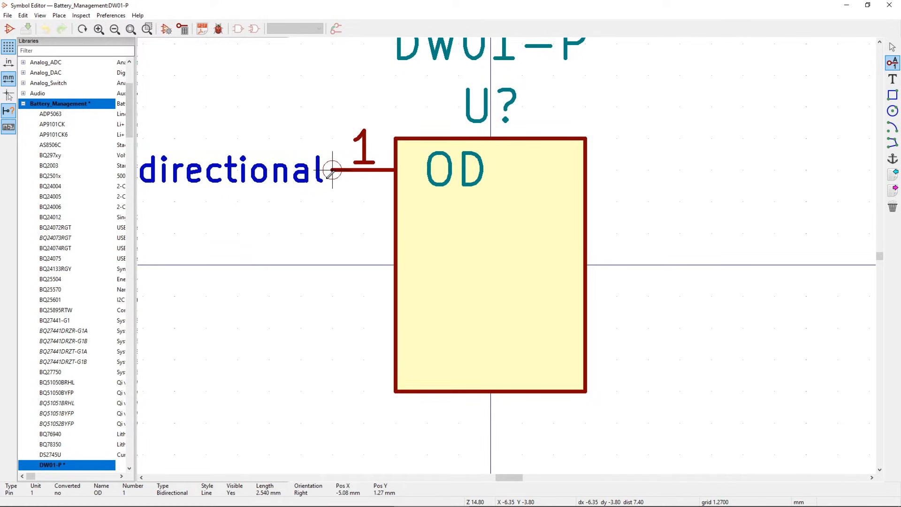
click(332, 171)
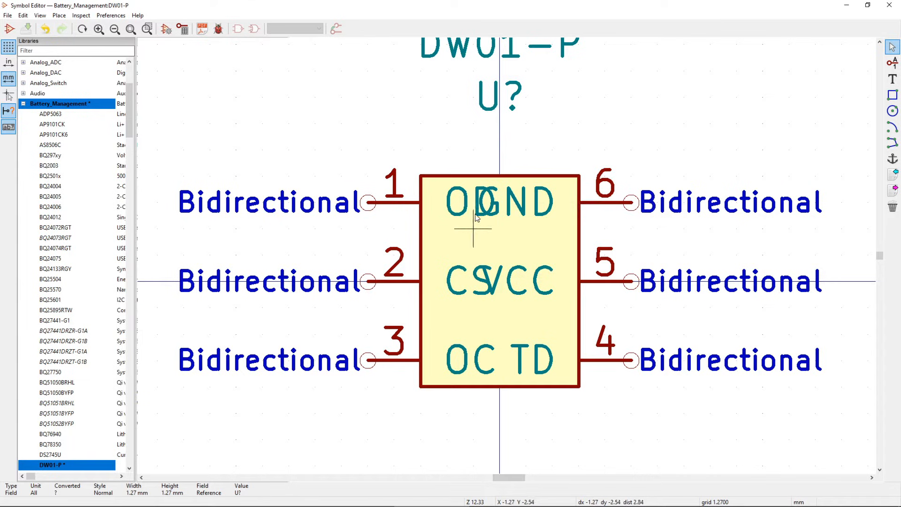
- Shrink the name text of pins 6 (GND) and 1 (OD) to 1 mm so they stop overlapping
double_click(523, 212)
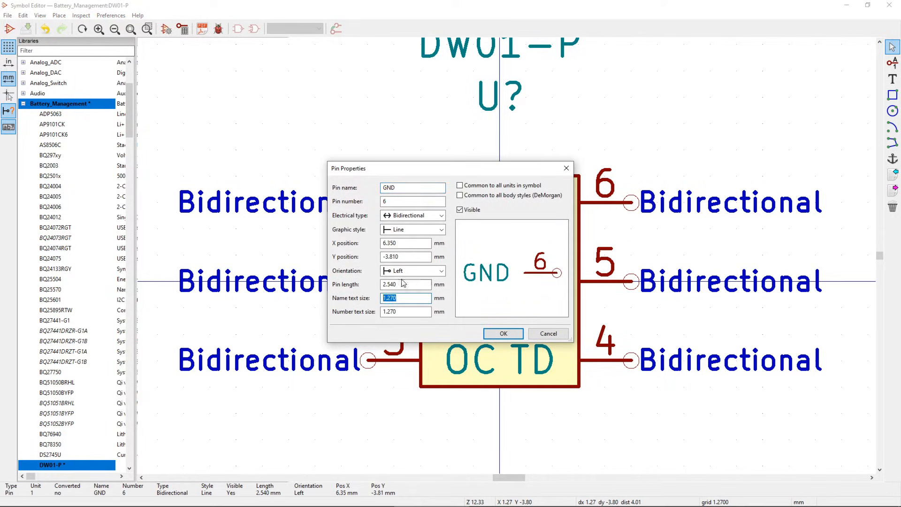
text(11)
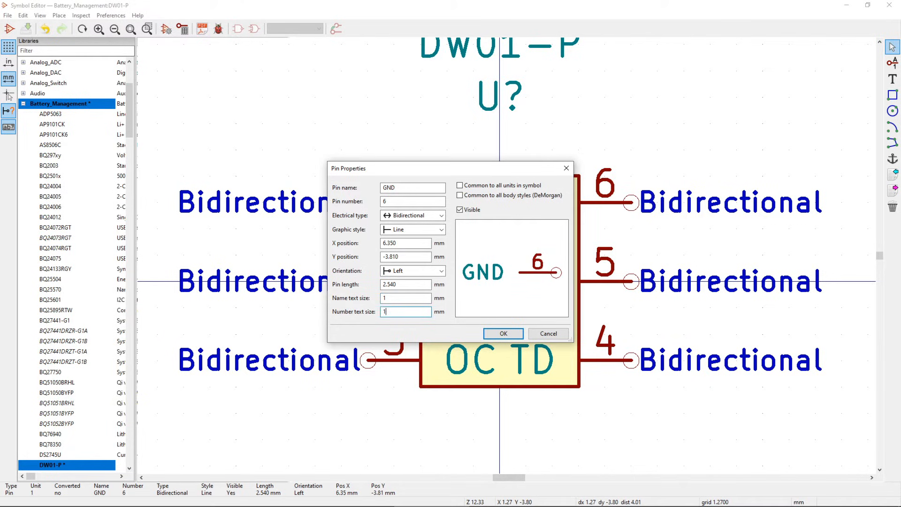
click(508, 333)
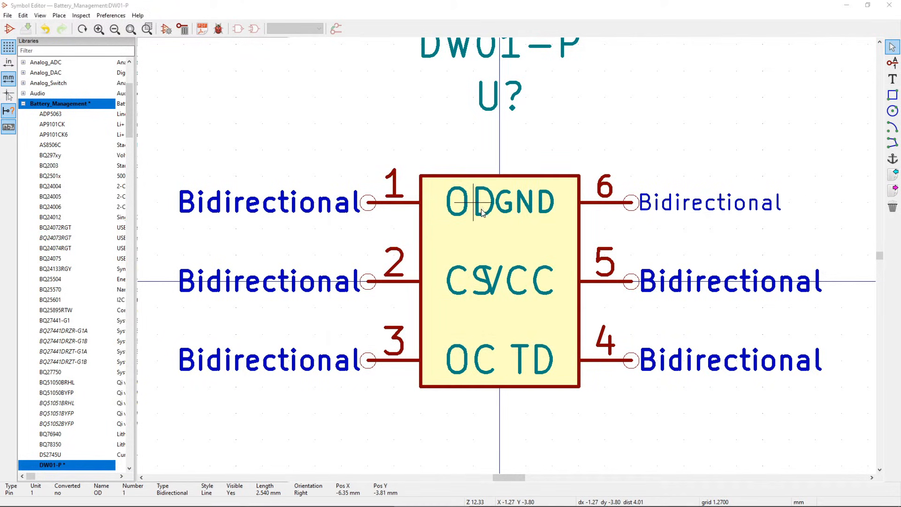
double_click(480, 215)
key(Tab)
text(1)
key(Return)
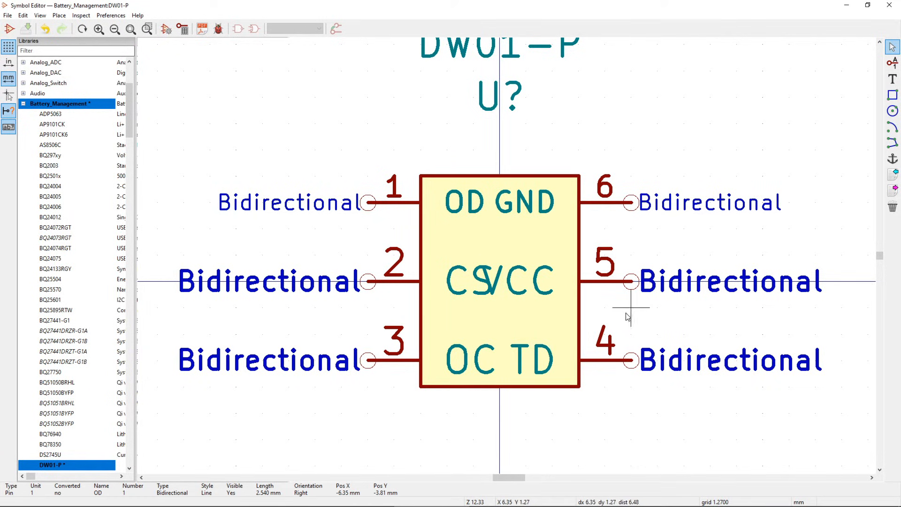
- Undo the text size change and spread pins 4–6 further right and pins 1–3 further left
key(ctrl+z)
key(ctrl+z)
drag(708, 178, 609, 379)
click(793, 381)
drag(373, 188, 263, 385)
click(203, 390)
middle_drag(375, 328, 284, 317)
click(892, 95)
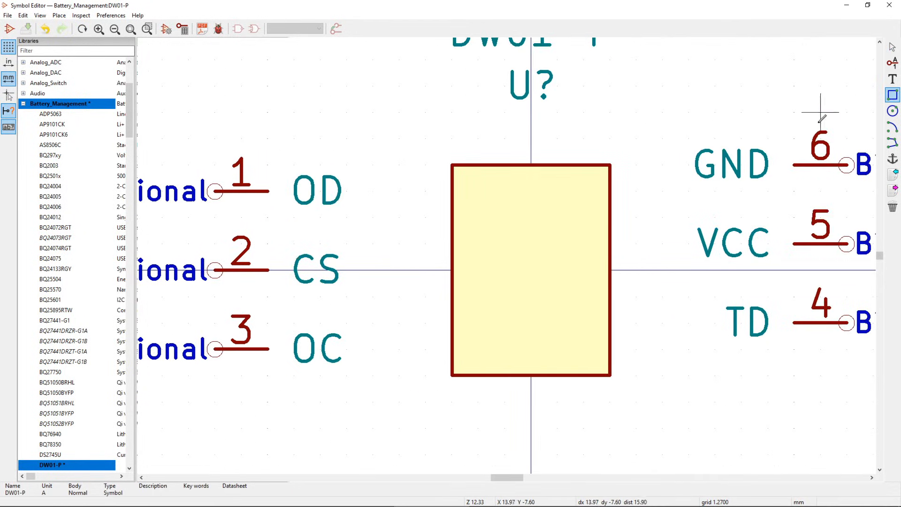
- Draw a larger body rectangle with background fill, replacing the old filled rectangle
click(662, 112)
click(401, 425)
key(Escape)
key(Delete)
right_click(661, 341)
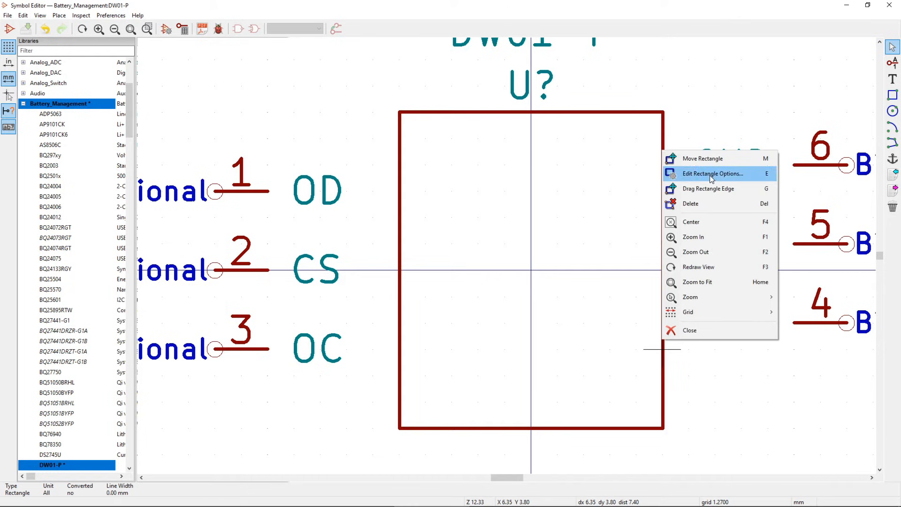
click(709, 176)
click(458, 263)
click(450, 308)
- Move pins 1, 2 and 3 onto the body's left edge
key(m)
click(346, 165)
key(m)
click(372, 271)
key(m)
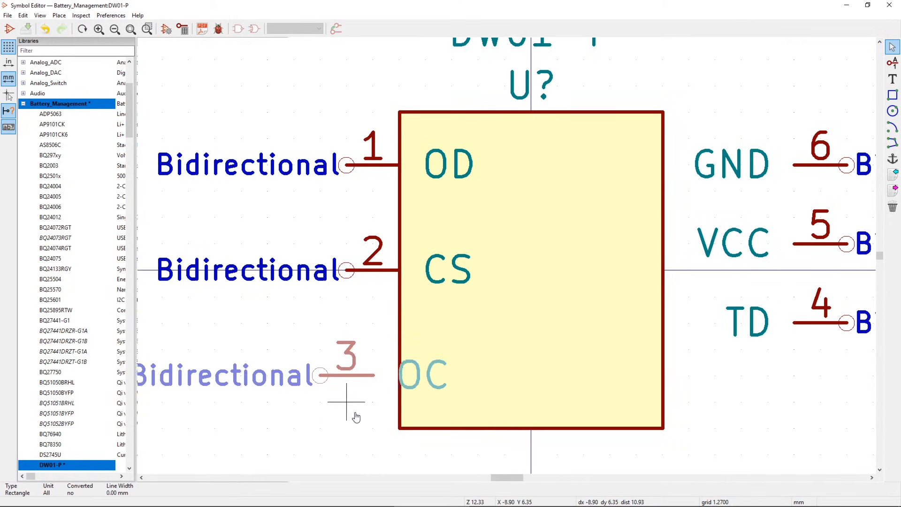
click(376, 422)
key(m)
click(347, 191)
key(m)
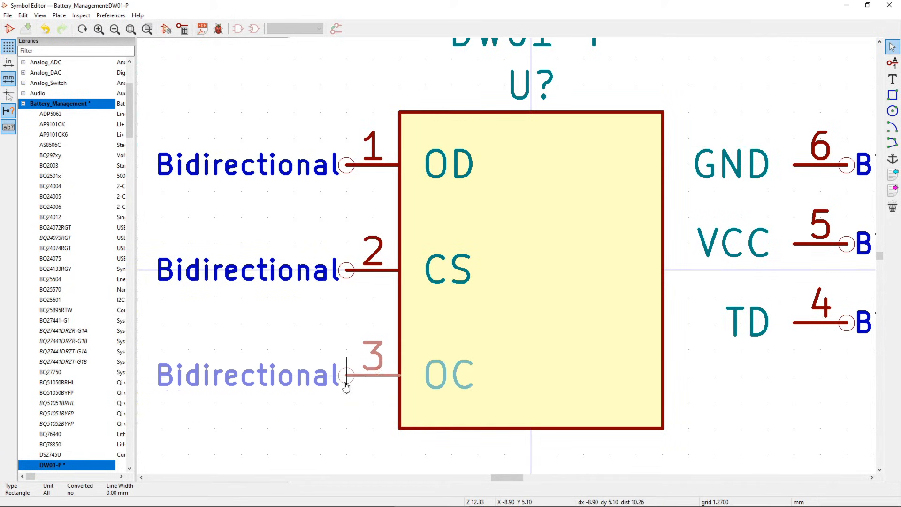
click(346, 378)
- Move pins 4, 5 and 6 onto the body's right edge
key(m)
click(644, 402)
key(m)
click(611, 301)
key(m)
click(584, 192)
scroll(488, 341, down, 1)
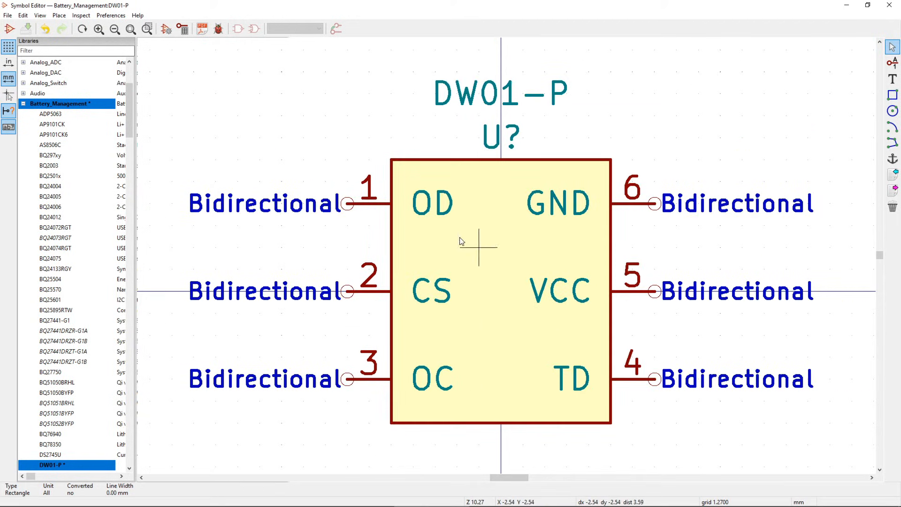
- Browse footprint libraries from the Footprint field of DW01-P's symbol properties
click(165, 29)
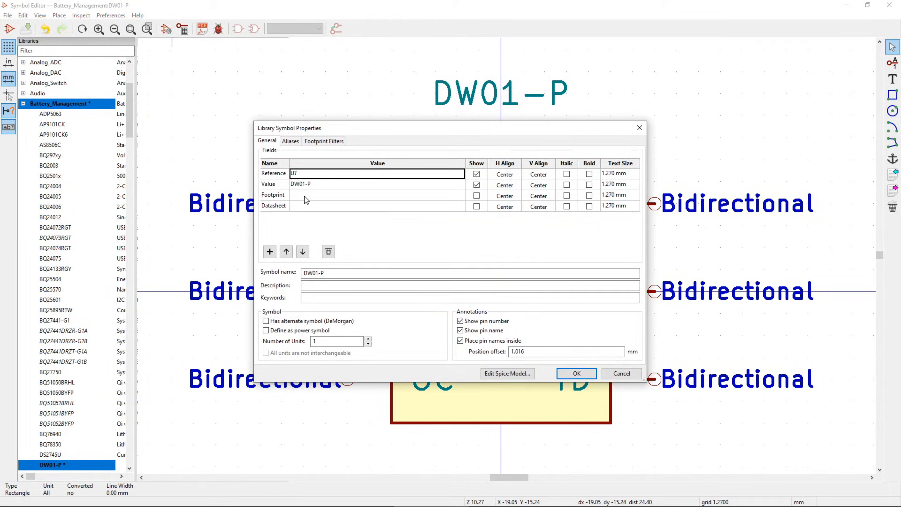
click(309, 197)
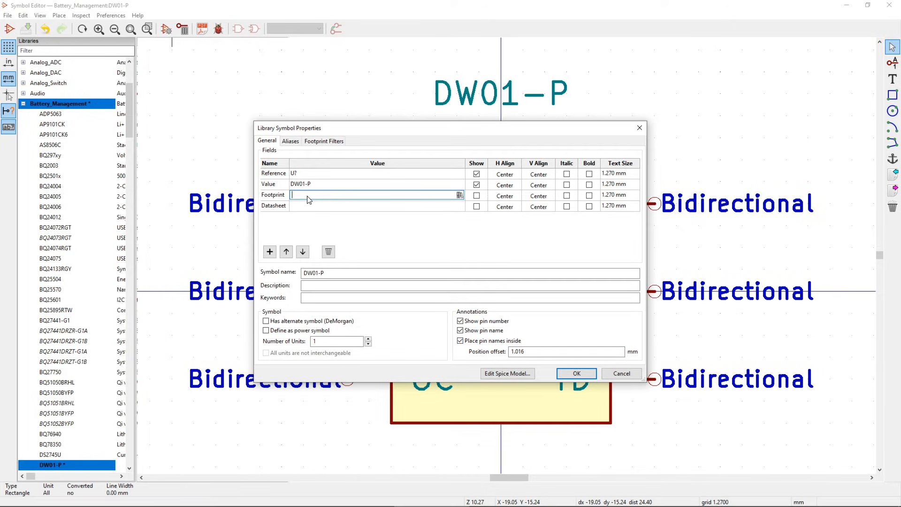
click(459, 195)
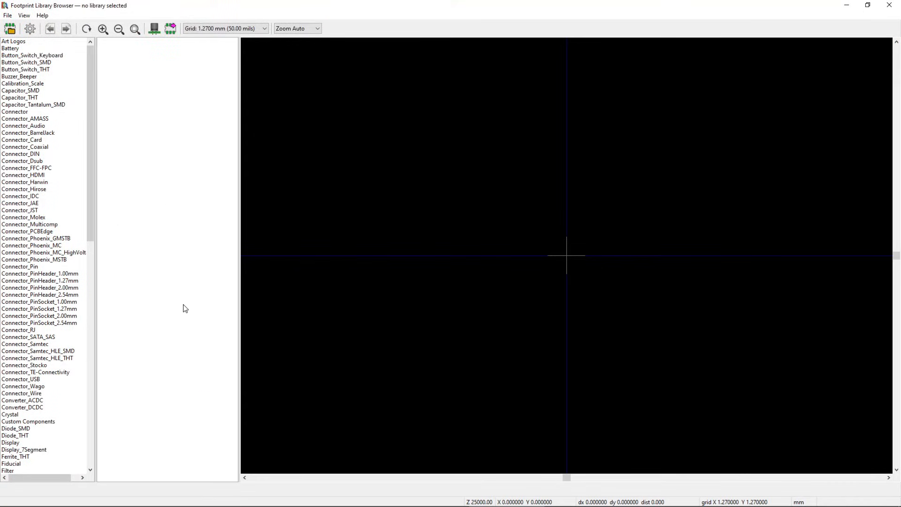
- Preview and pick SOT-23-6 from the Custom Components library as DW01-P's footprint
click(34, 422)
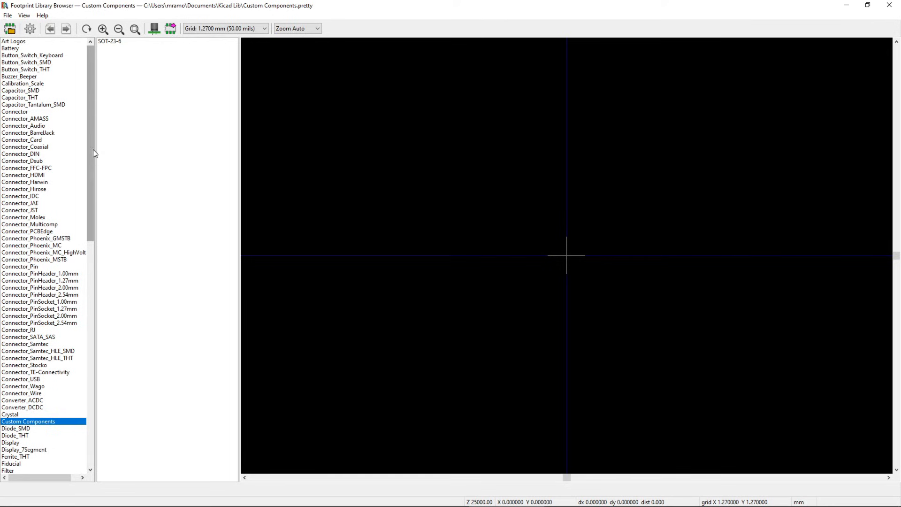
click(107, 42)
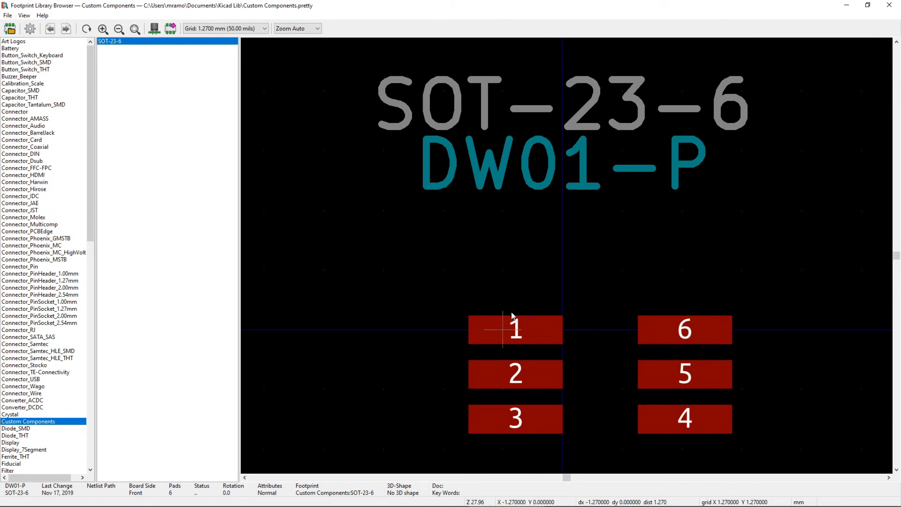
double_click(113, 42)
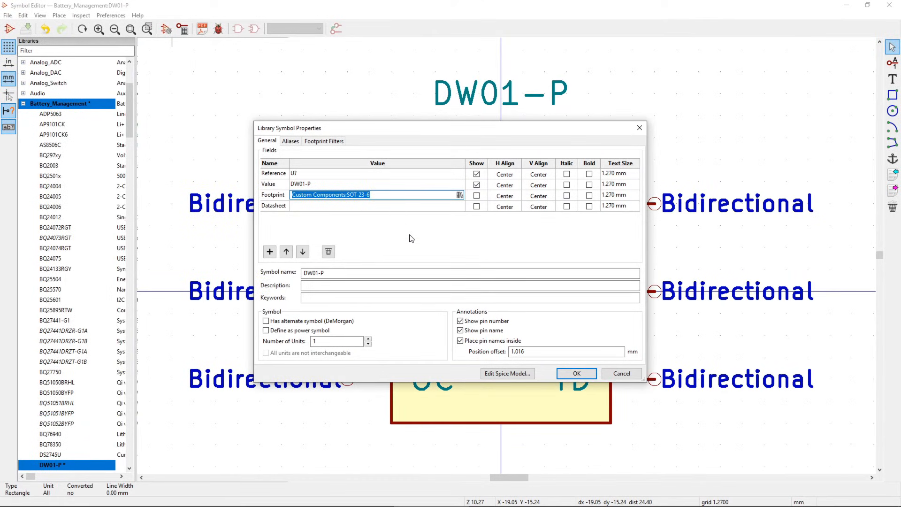
- Move the footprint label below the body and save a copy of DW01-P into Battery_Management
click(577, 373)
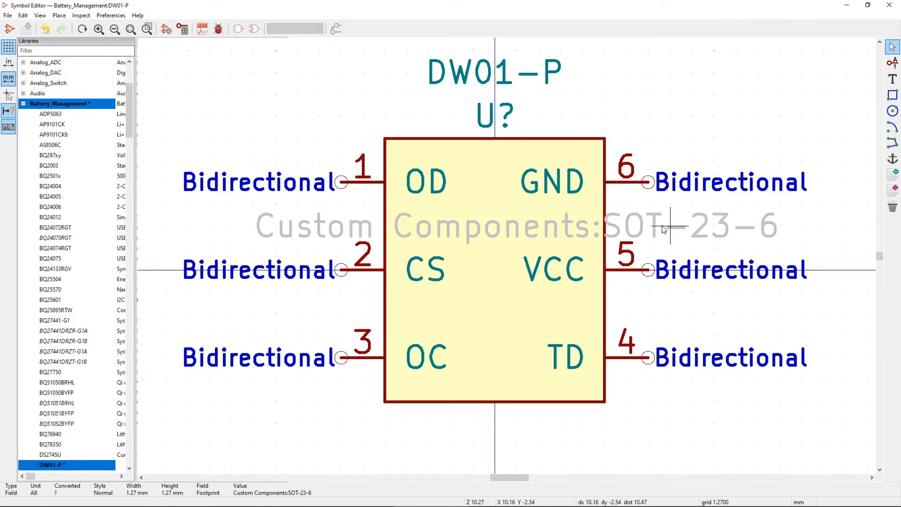
drag(275, 226, 282, 414)
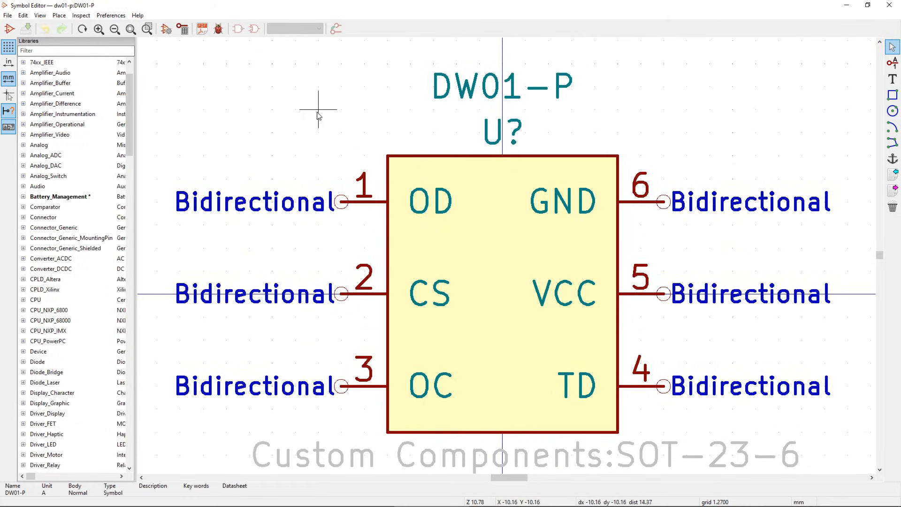
click(8, 16)
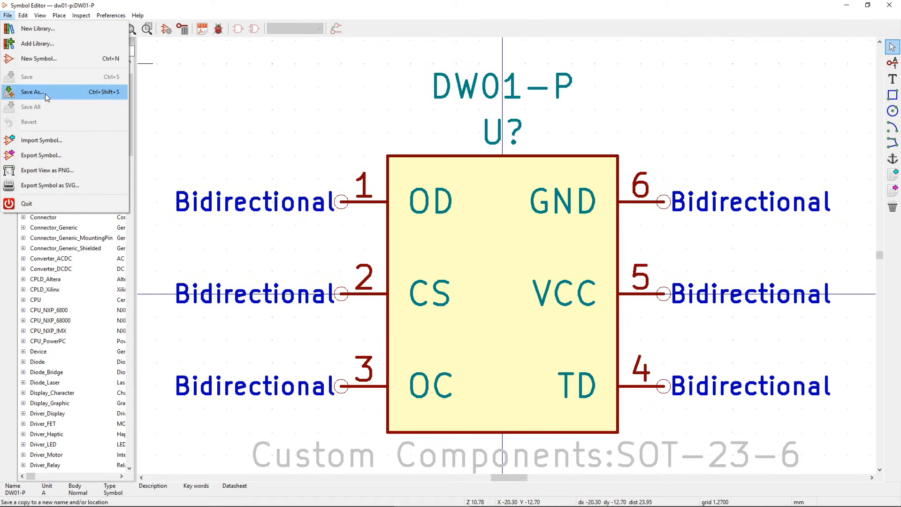
click(45, 94)
drag(519, 295, 514, 235)
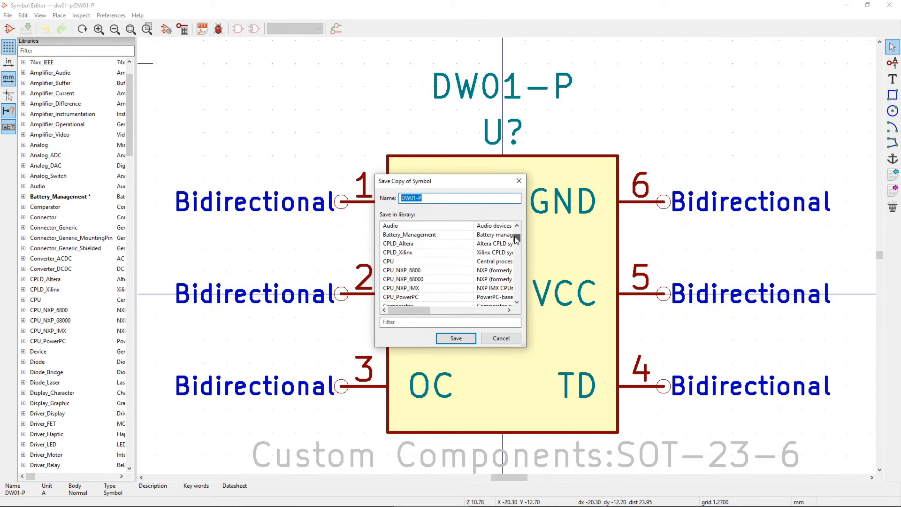
click(443, 235)
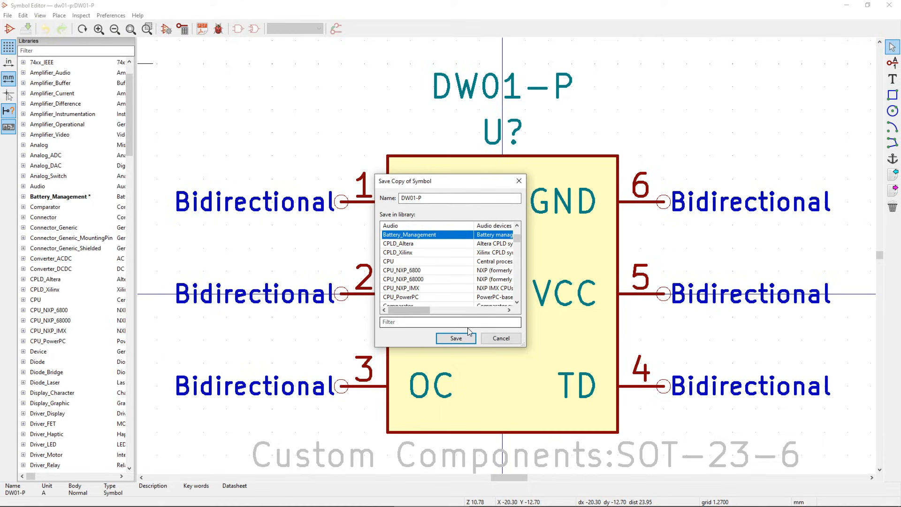
click(456, 338)
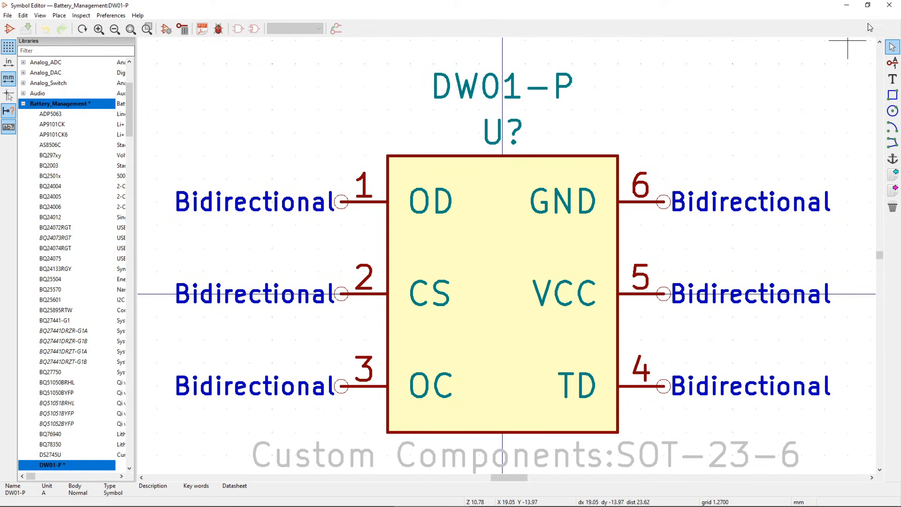
- Close the Symbol Editor, dismissing the project manager's File menu without creating anything
click(889, 6)
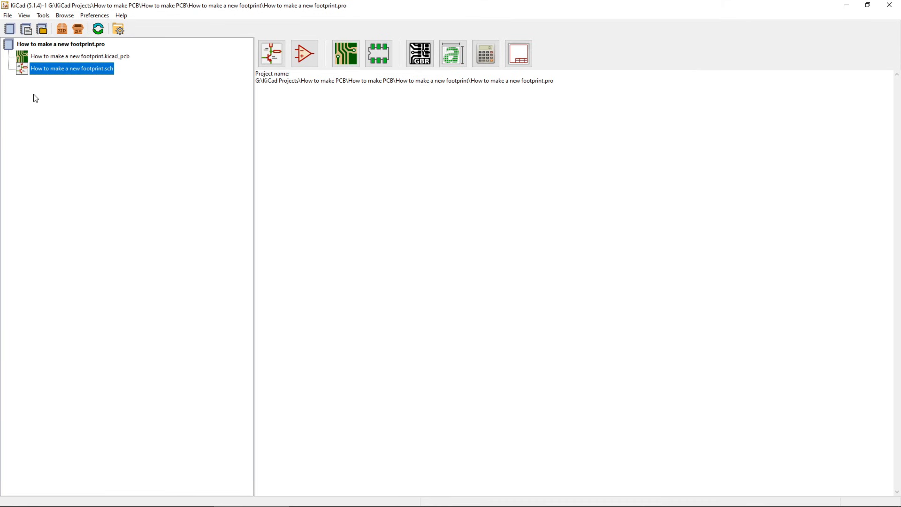
click(5, 16)
mouse_move(37, 26)
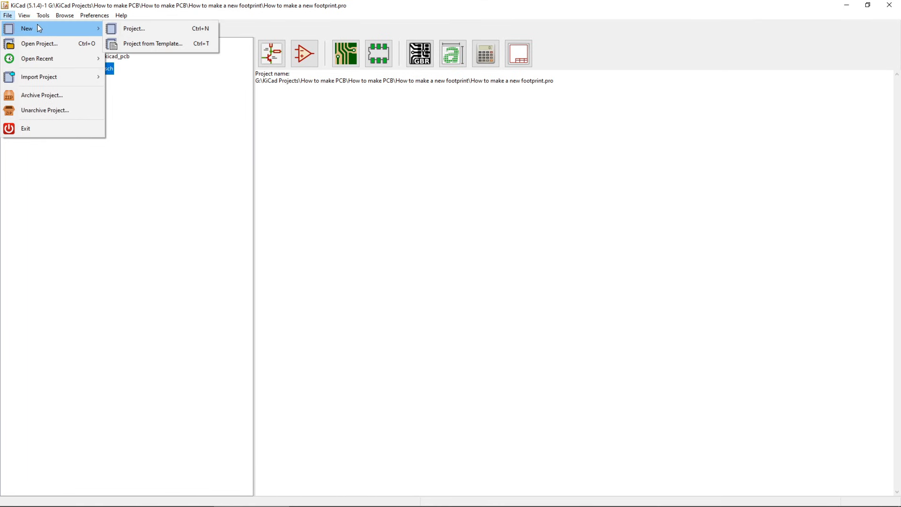
click(167, 31)
- Open the project's schematic and place DW01-P, found by searching 'dw01', near the sheet centre
double_click(90, 72)
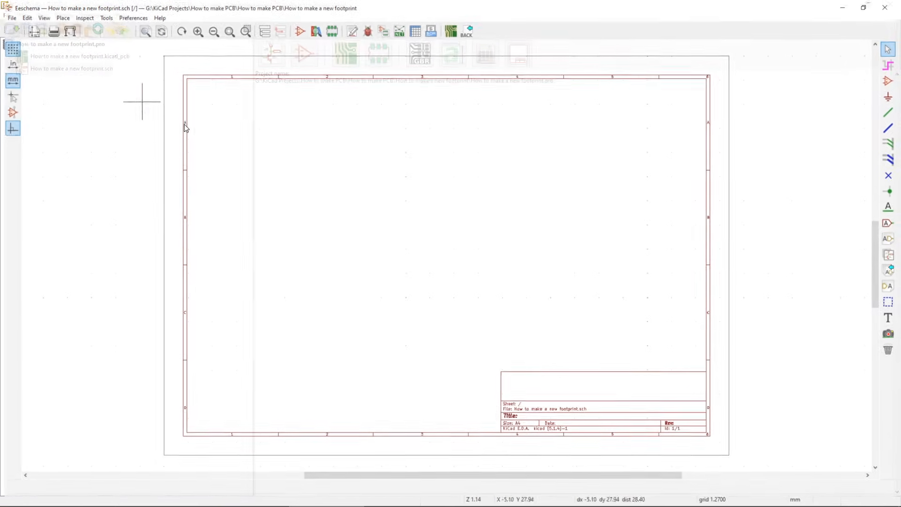
click(893, 80)
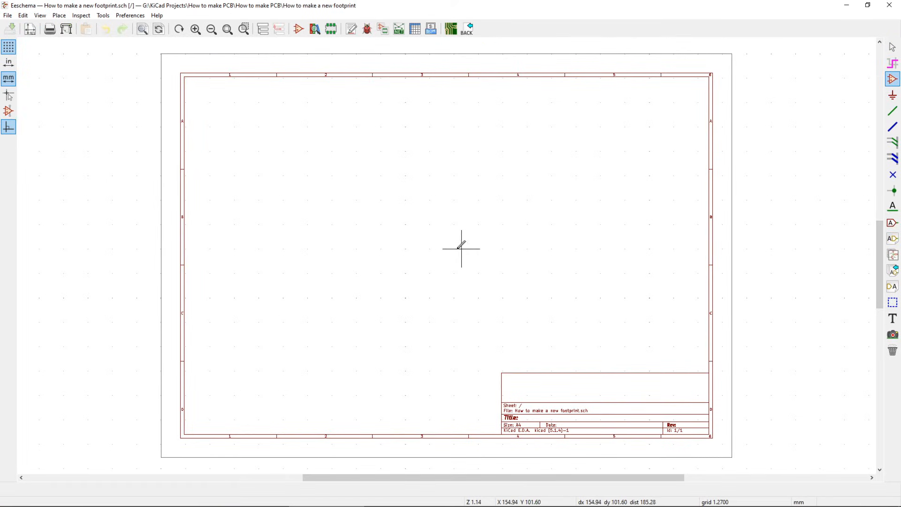
click(493, 269)
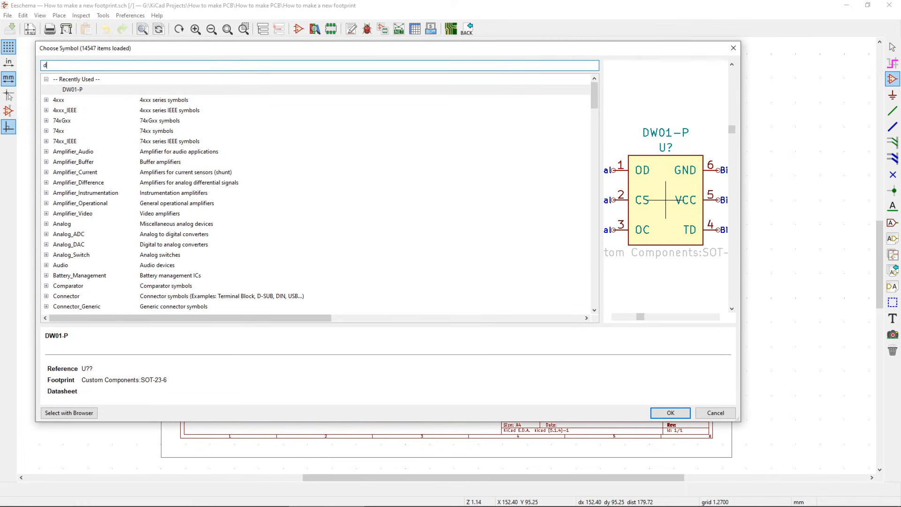
text(dw01)
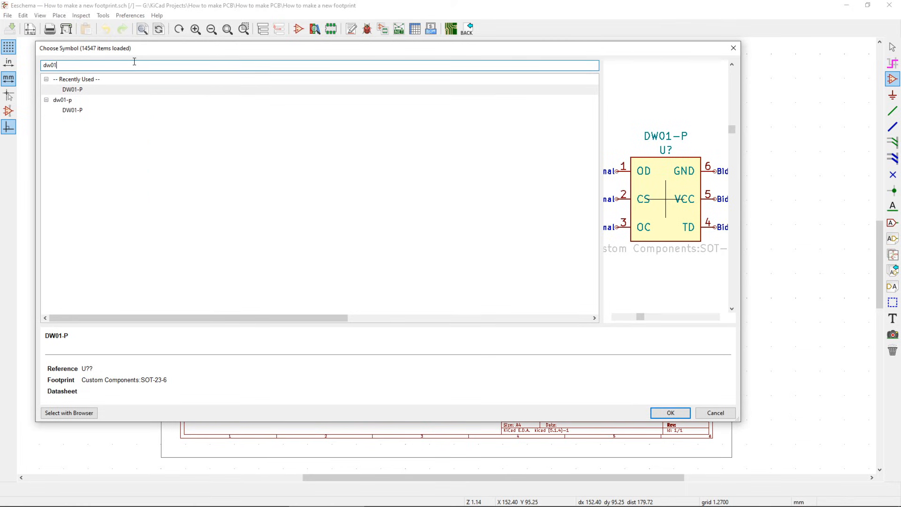
click(114, 90)
click(670, 413)
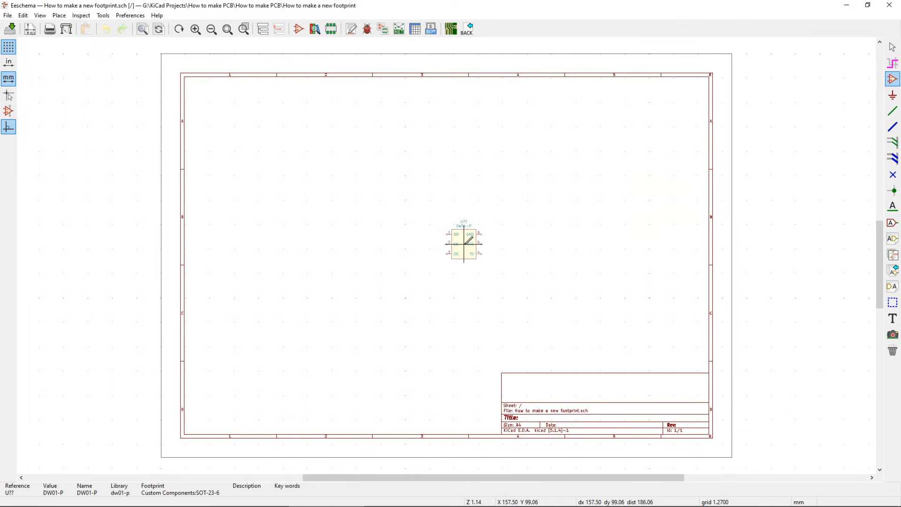
scroll(448, 253, up, 2)
click(447, 255)
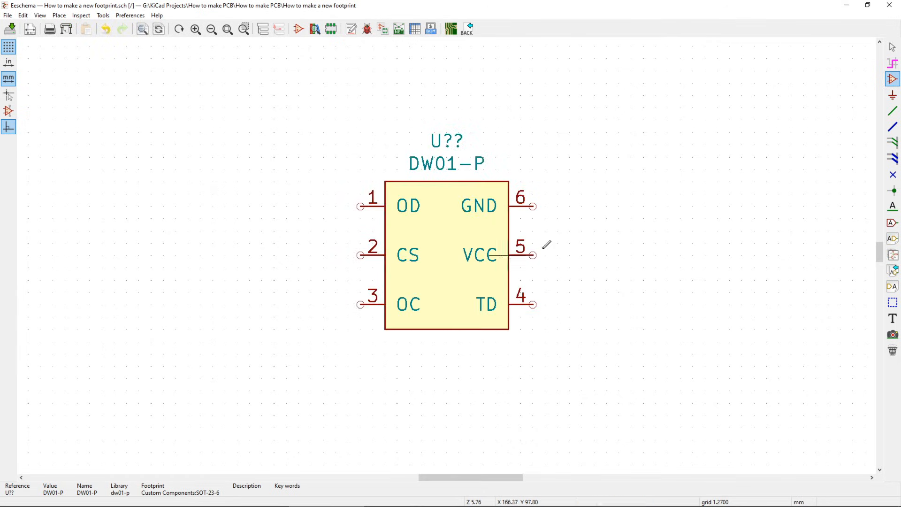
- Draw wires out to the right from pins 6, 5 and 4, and to the left from pin 3
click(892, 111)
click(532, 206)
double_click(717, 218)
click(532, 255)
double_click(693, 292)
click(532, 304)
double_click(668, 329)
click(360, 304)
double_click(247, 313)
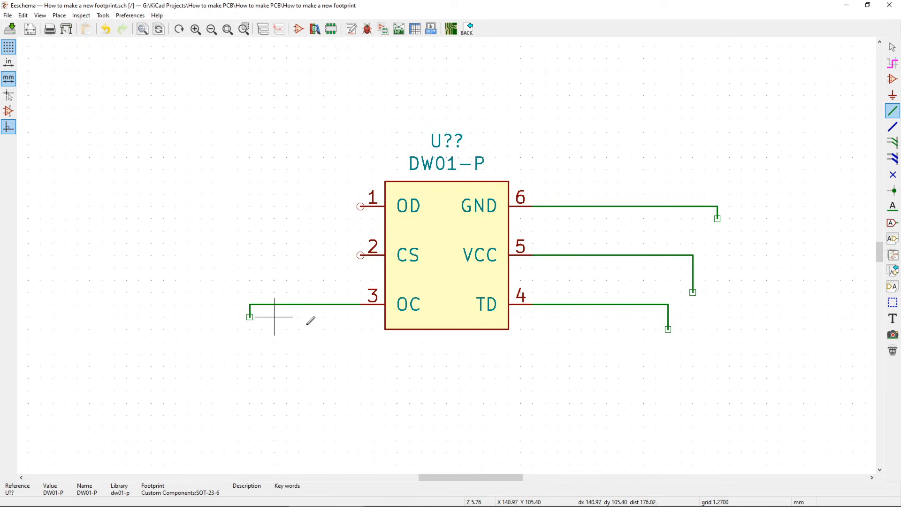